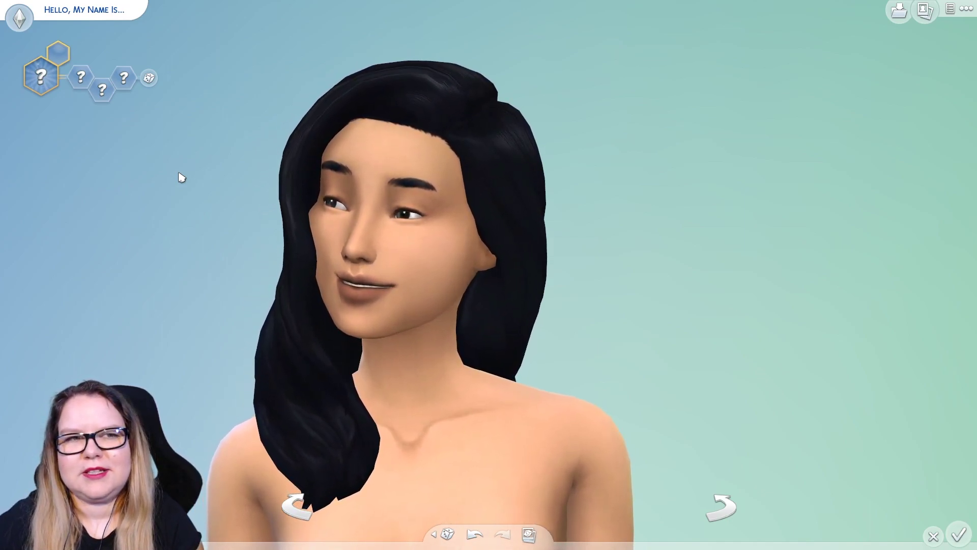
Step: Rotate the Sim in CAS to view her long black hair from behind
{"action": "left_click_drag", "start_coordinate": [127, 314], "coordinate": [129, 316]}
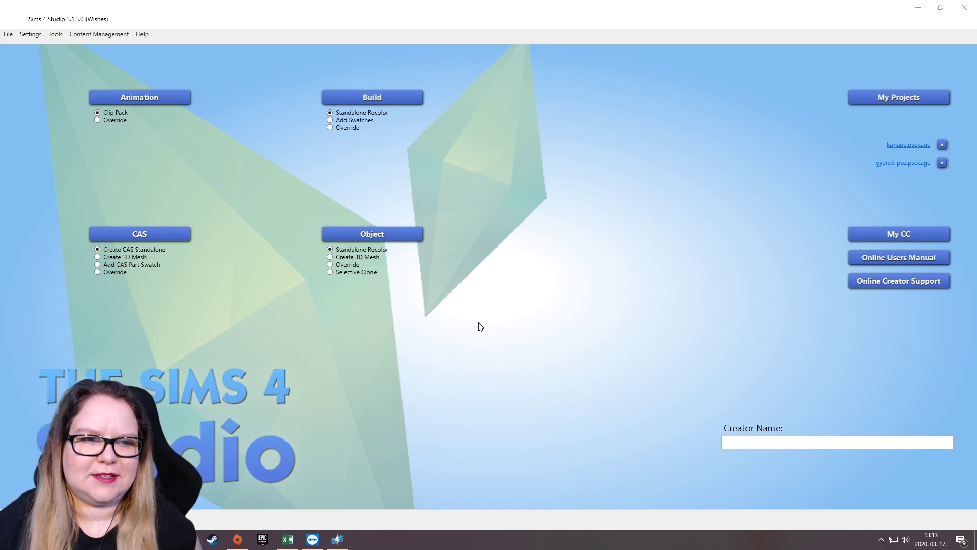
Step: Start a standalone CAS item with the catalogue filtered to Adult, Female, Hair, Base Game
{"action": "left_click", "coordinate": [155, 237]}
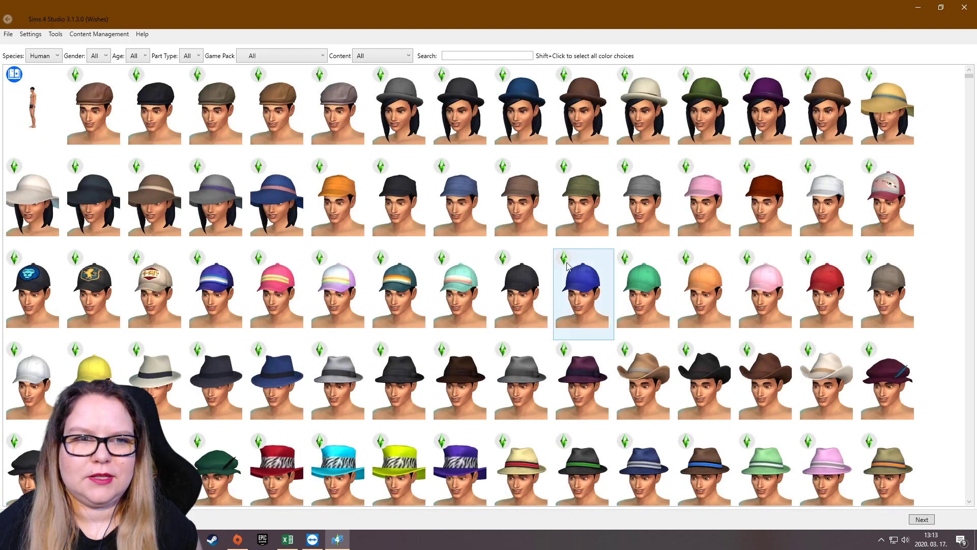
{"action": "left_click", "coordinate": [132, 57]}
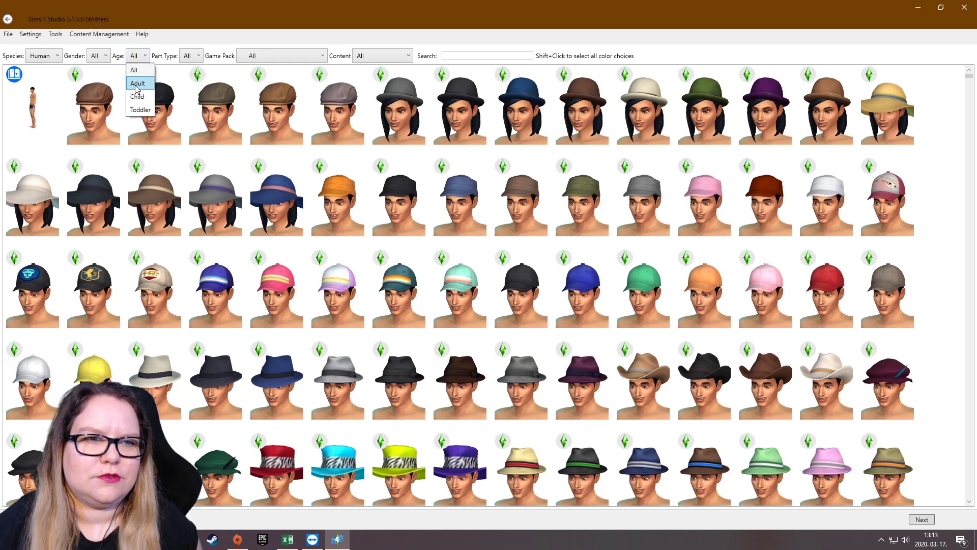
{"action": "left_click", "coordinate": [136, 83]}
{"action": "left_click", "coordinate": [100, 57]}
{"action": "left_click", "coordinate": [101, 83]}
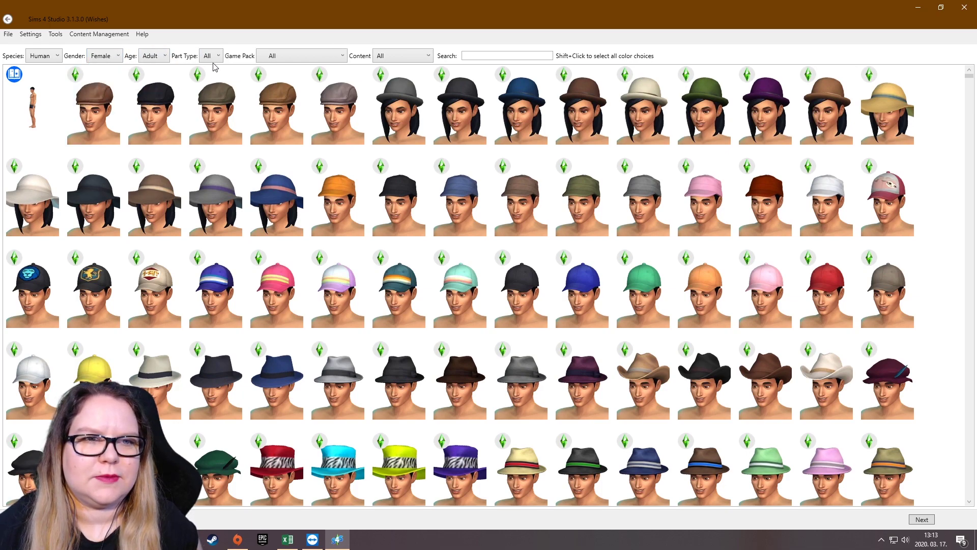
{"action": "left_click", "coordinate": [213, 57]}
{"action": "left_click", "coordinate": [220, 98]}
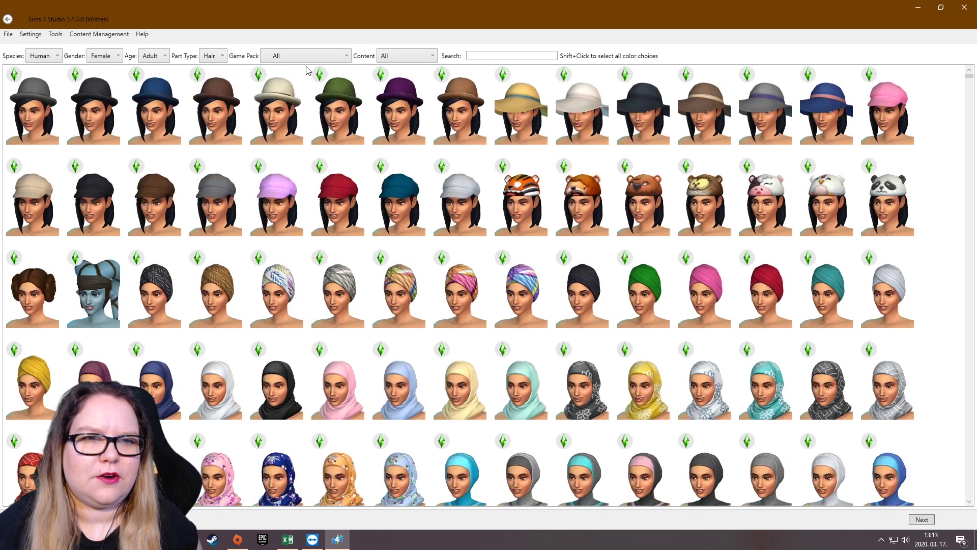
{"action": "left_click", "coordinate": [321, 57]}
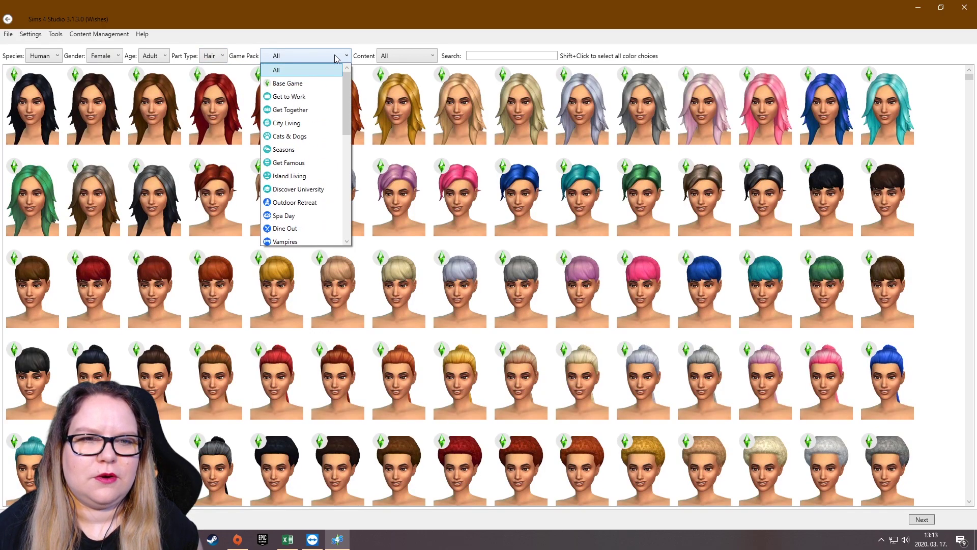
{"action": "left_click", "coordinate": [340, 79]}
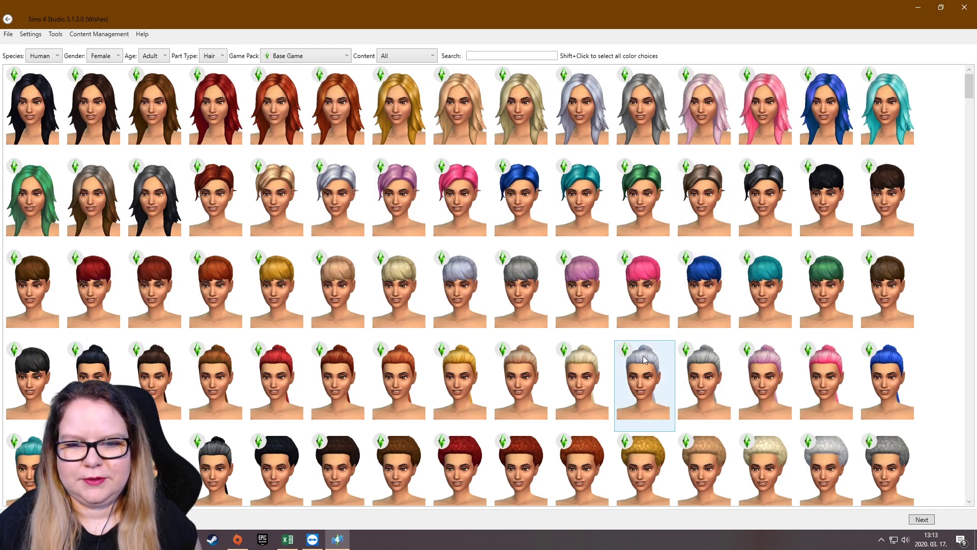
Step: Select the black long hair and all its colour variants as the base and continue
{"action": "scroll", "coordinate": [536, 335], "scroll_direction": "down", "scroll_amount": 3}
{"action": "scroll", "coordinate": [536, 335], "scroll_direction": "down", "scroll_amount": 3}
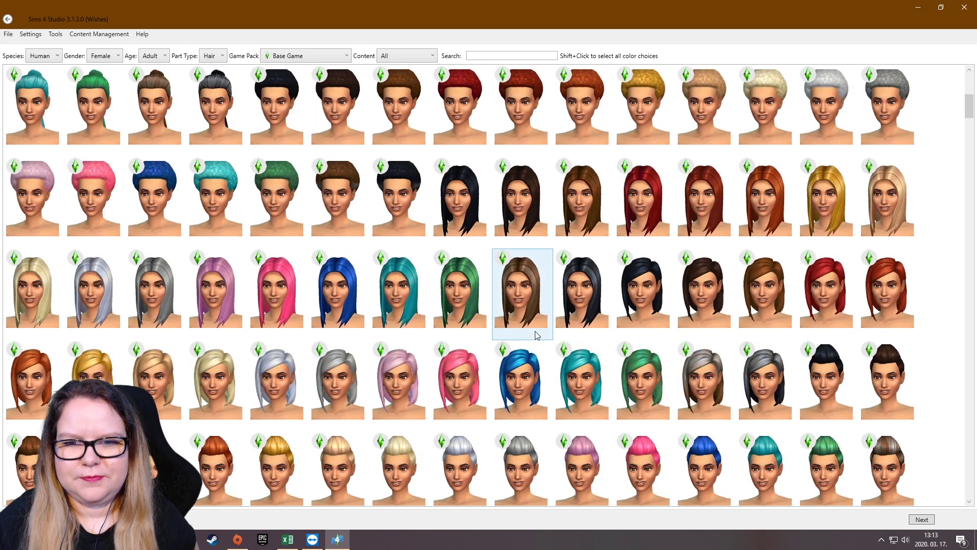
{"action": "scroll", "coordinate": [536, 335], "scroll_direction": "down", "scroll_amount": 10}
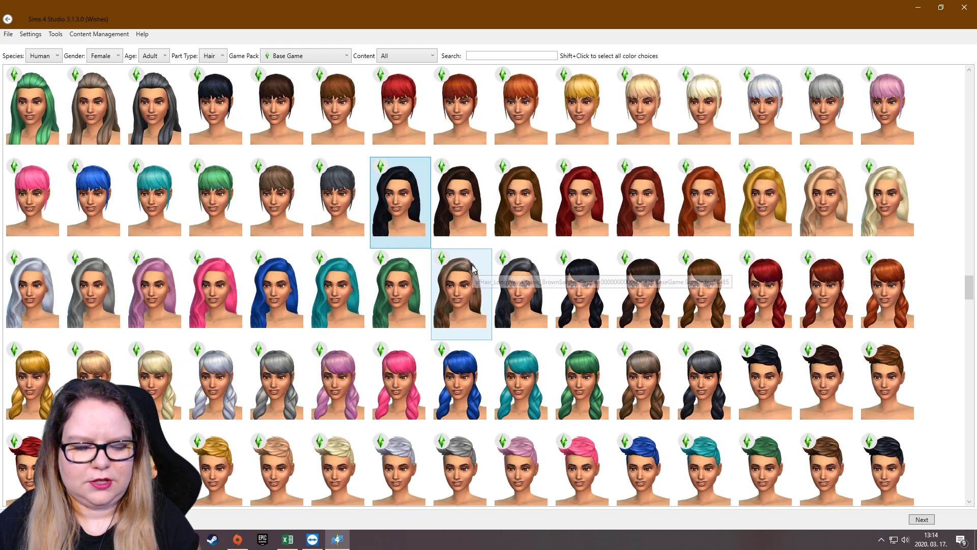
{"action": "left_click", "coordinate": [523, 301], "text": "shift"}
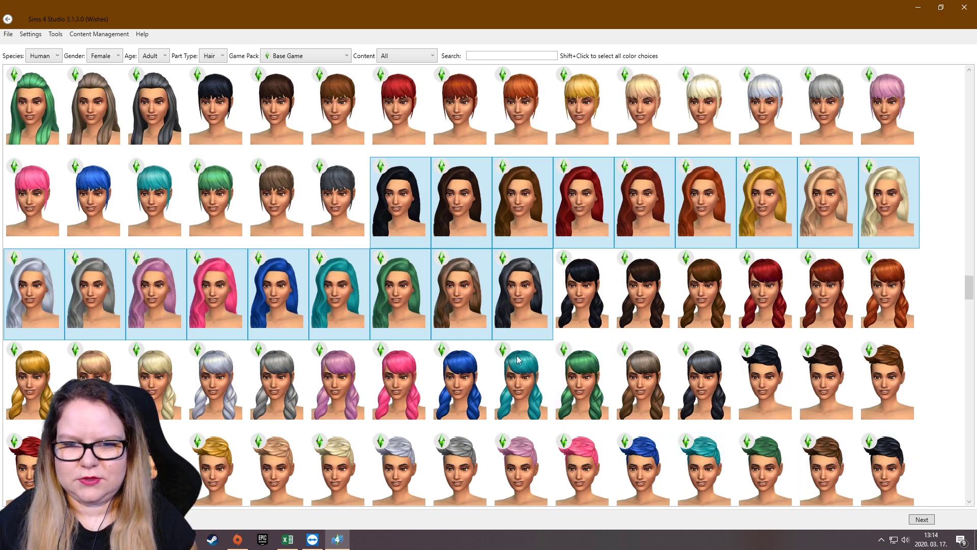
{"action": "left_click", "coordinate": [932, 520]}
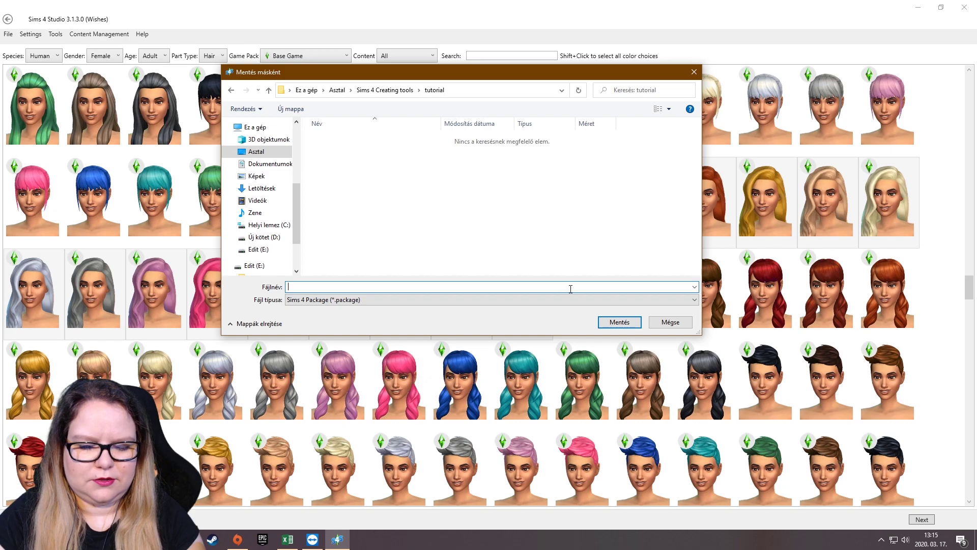
Step: Save the hair package in the tutorial folder under a creator-prefixed file name
{"action": "type", "text": "oannie"}
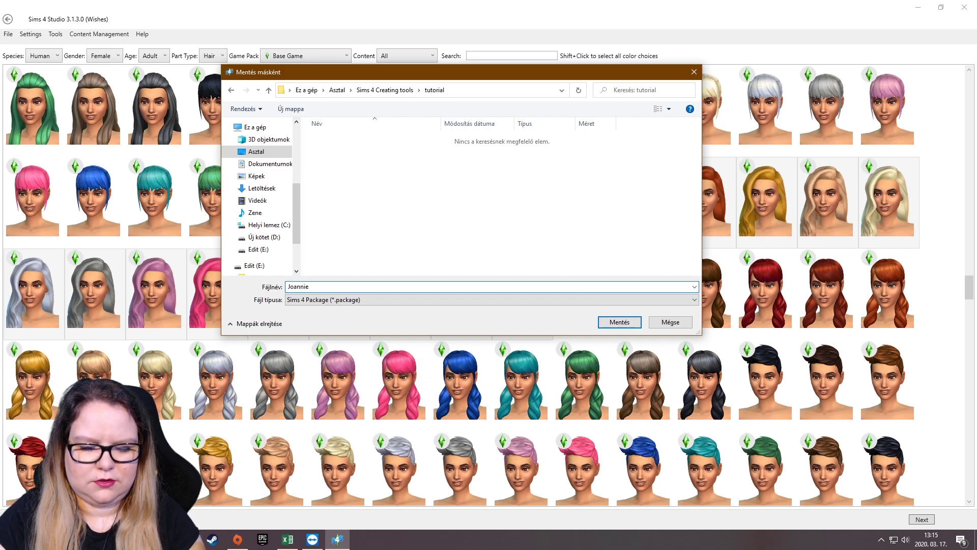
{"action": "type", "text": "Gaming_alaphajujra"}
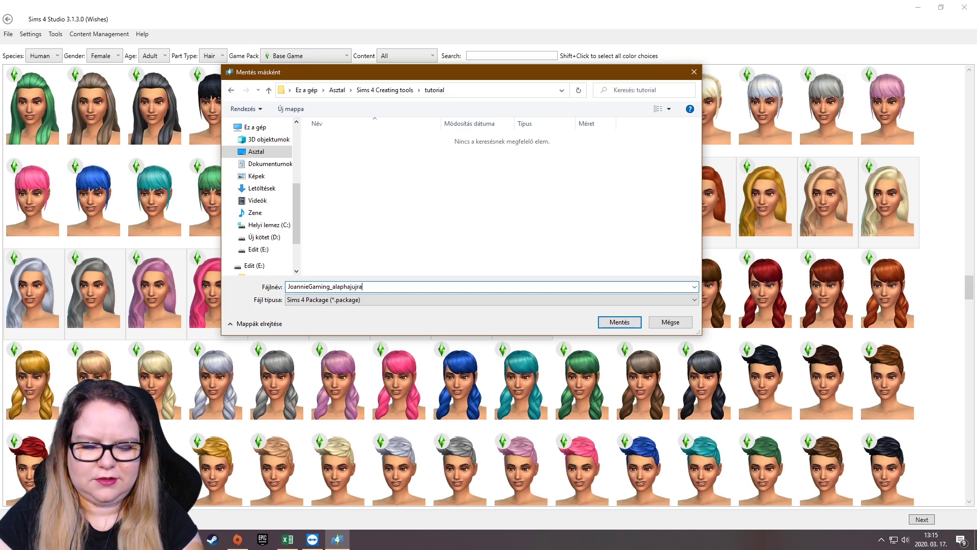
{"action": "type", "text": "nd"}
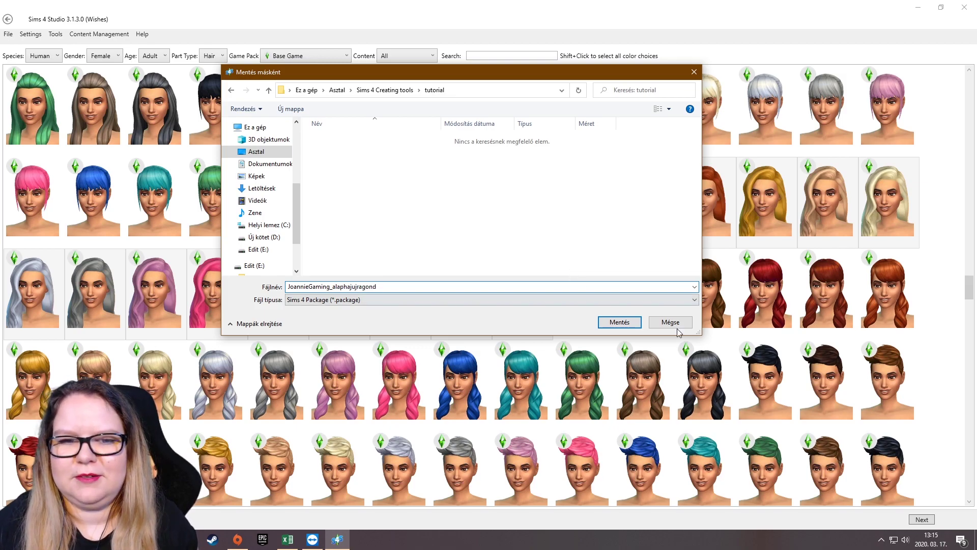
{"action": "left_click", "coordinate": [620, 323]}
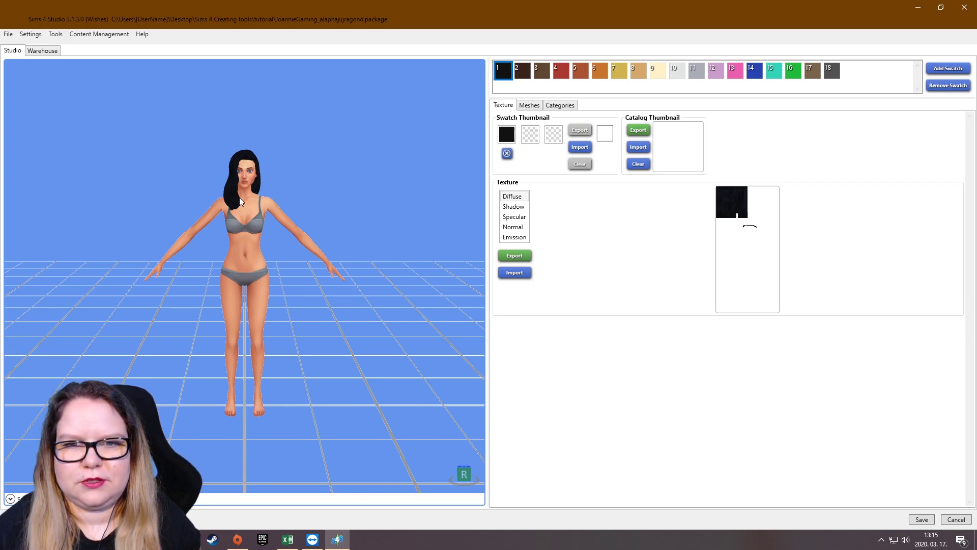
Step: Swap swatches 9 and 10 so grey precedes pale blonde, then view LOD 0 mesh details
{"action": "mouse_move", "coordinate": [239, 197]}
{"action": "left_mouse_down"}
{"action": "mouse_move", "coordinate": [159, 139]}
{"action": "mouse_move", "coordinate": [156, 218]}
{"action": "left_mouse_up"}
{"action": "scroll", "coordinate": [157, 218], "scroll_direction": "up", "scroll_amount": 3}
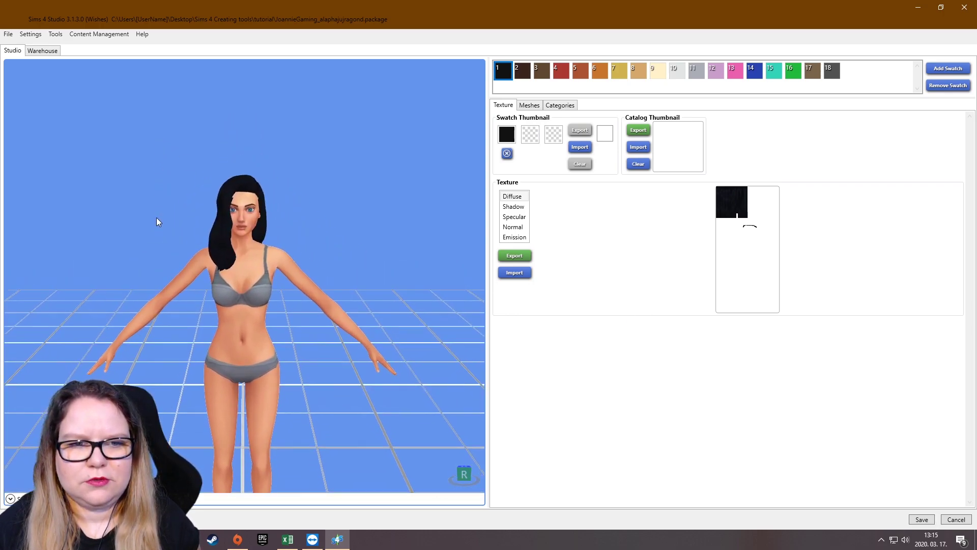
{"action": "scroll", "coordinate": [155, 218], "scroll_direction": "up", "scroll_amount": 2}
{"action": "scroll", "coordinate": [155, 218], "scroll_direction": "up", "scroll_amount": 2}
{"action": "scroll", "coordinate": [175, 273], "scroll_direction": "up", "scroll_amount": 1}
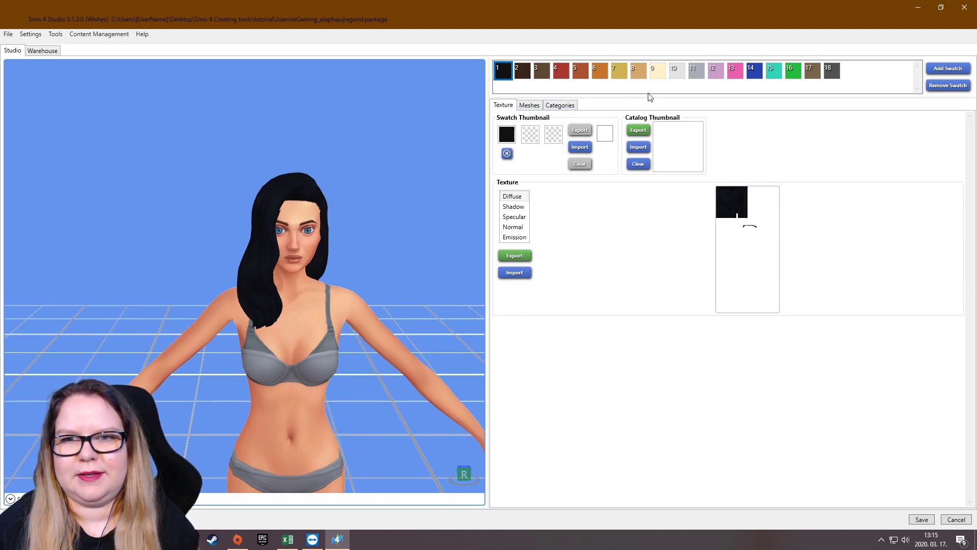
{"action": "left_click", "coordinate": [660, 73]}
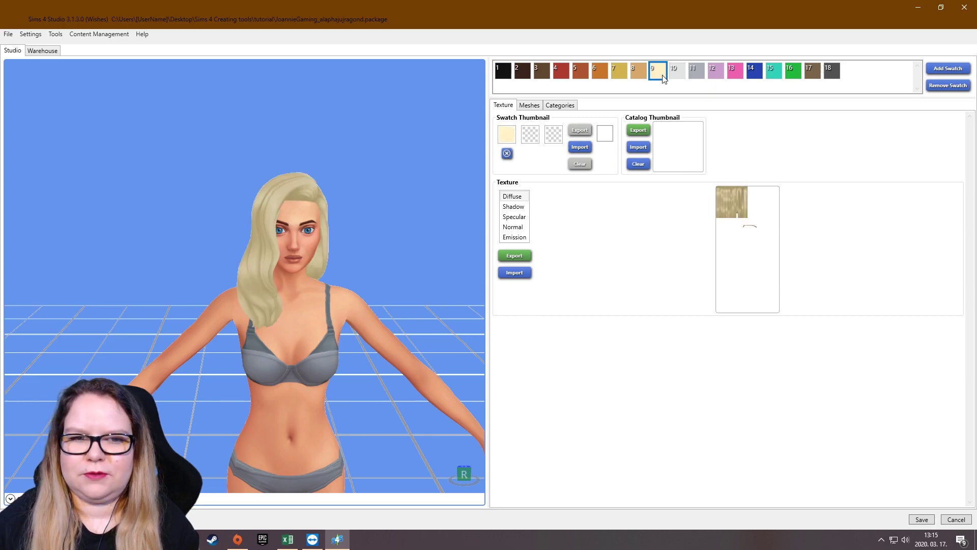
{"action": "left_click_drag", "start_coordinate": [663, 77], "coordinate": [686, 81]}
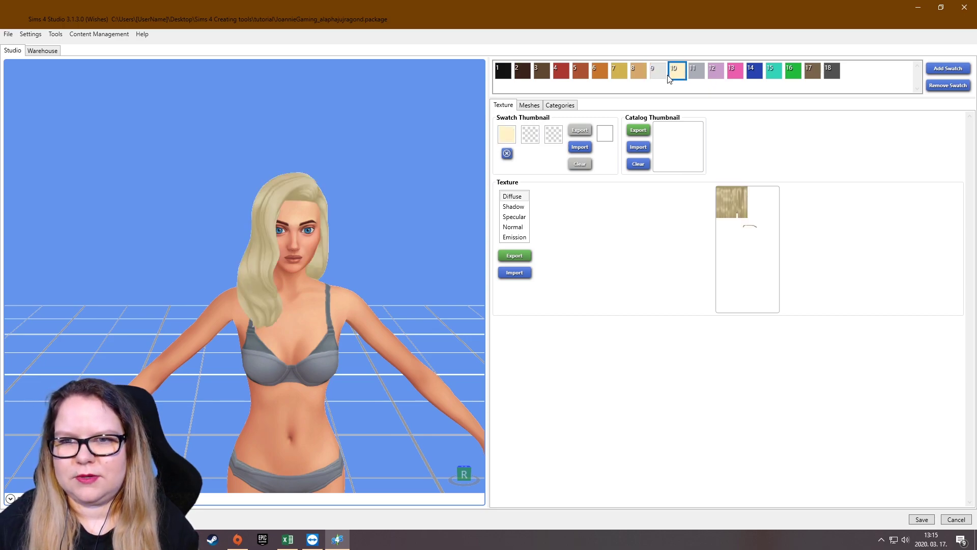
{"action": "left_click", "coordinate": [660, 76]}
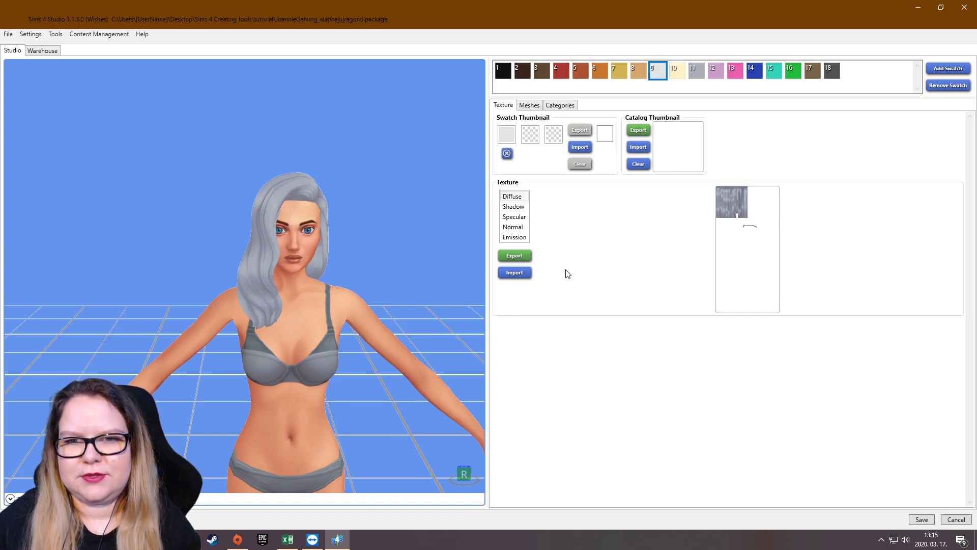
{"action": "left_click", "coordinate": [539, 109]}
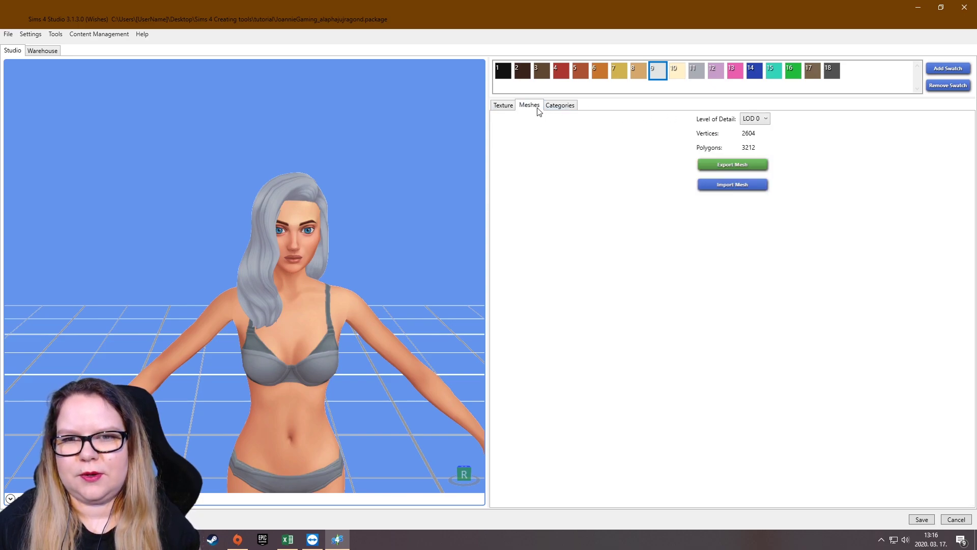
Step: Export the LOD 0 hair mesh as mesh.blend to the tutorial folder and open it in Blender
{"action": "left_click", "coordinate": [748, 166]}
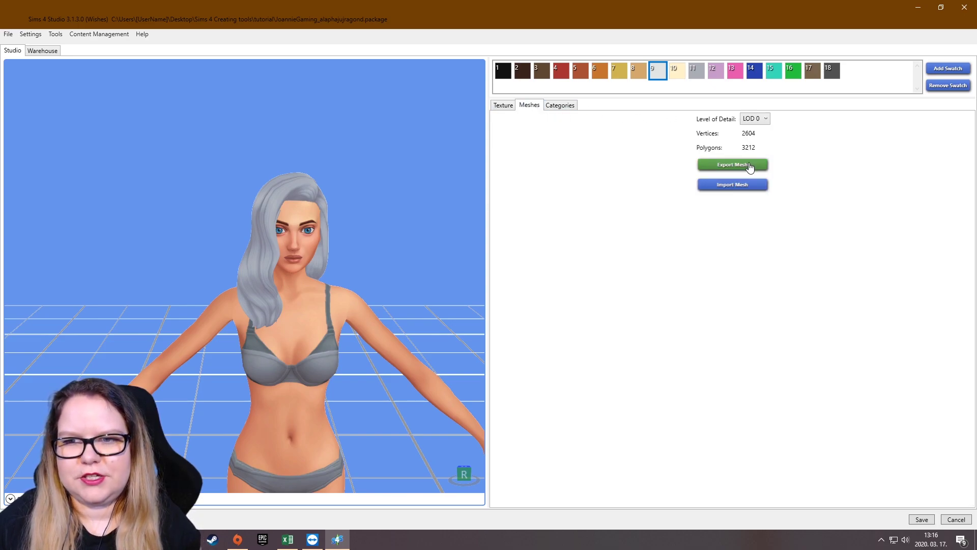
{"action": "left_click", "coordinate": [742, 164]}
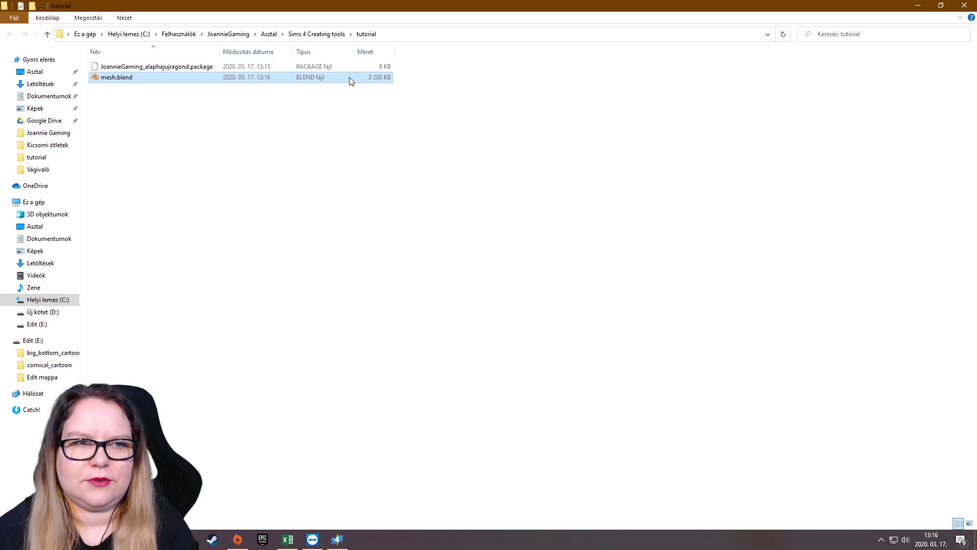
{"action": "double_click", "coordinate": [349, 78]}
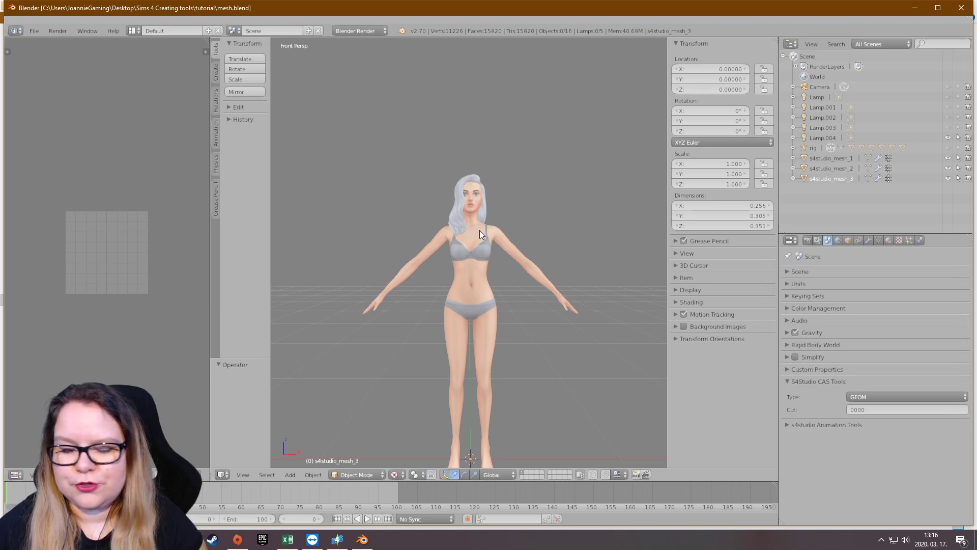
Step: Orbit and zoom onto the head, toggling s4studio_mesh_2's visibility off and back on
{"action": "middle_click_drag", "start_coordinate": [543, 292], "coordinate": [537, 323]}
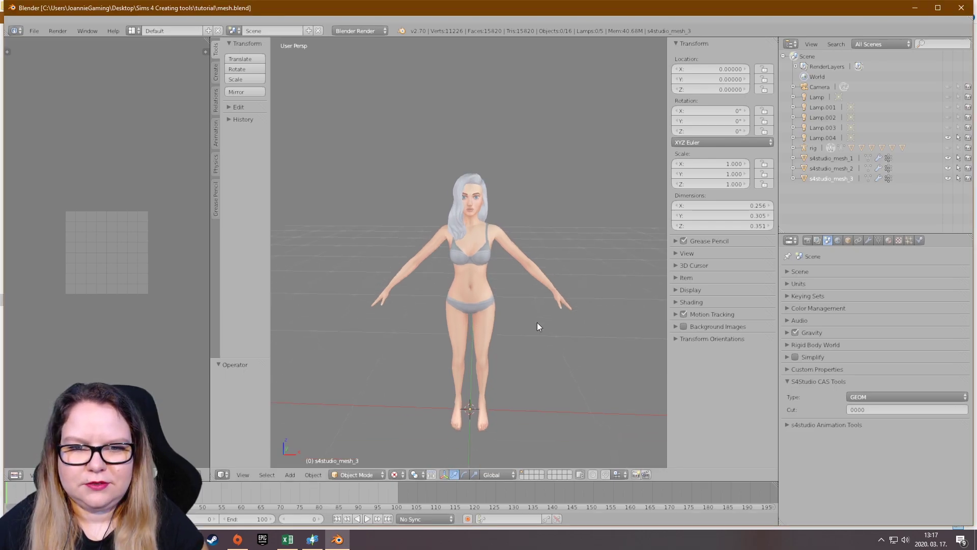
{"action": "scroll", "coordinate": [507, 297], "scroll_direction": "up", "scroll_amount": 2}
{"action": "scroll", "coordinate": [422, 245], "scroll_direction": "up", "scroll_amount": 2}
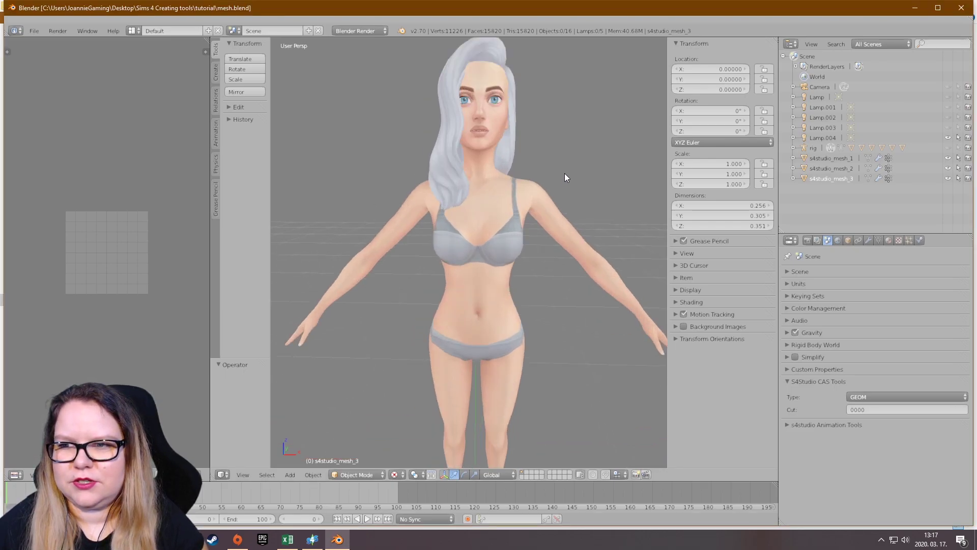
{"action": "middle_click_drag", "start_coordinate": [564, 174], "coordinate": [551, 210]}
{"action": "scroll", "coordinate": [504, 209], "scroll_direction": "up", "scroll_amount": 2}
{"action": "scroll", "coordinate": [374, 215], "scroll_direction": "up", "scroll_amount": 2}
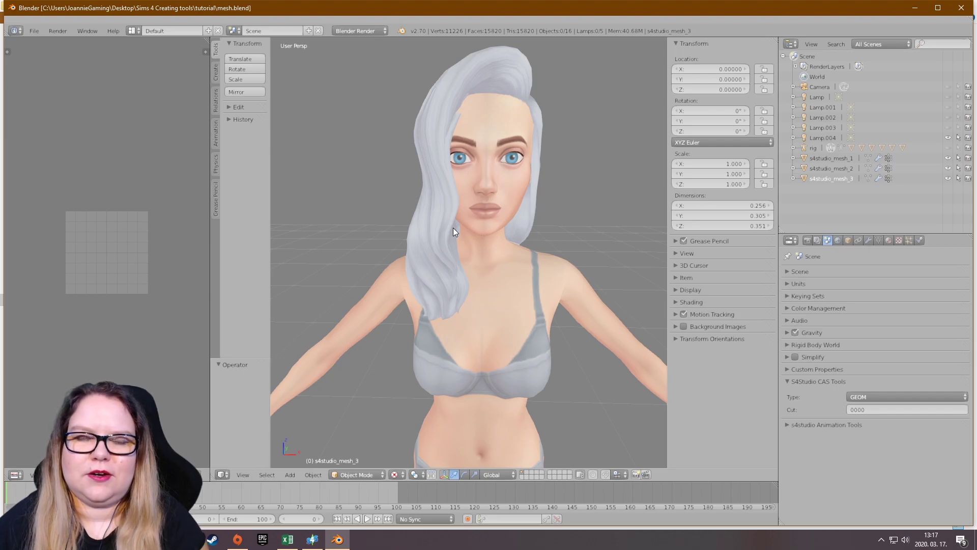
{"action": "left_click", "coordinate": [946, 169]}
{"action": "left_click", "coordinate": [946, 169]}
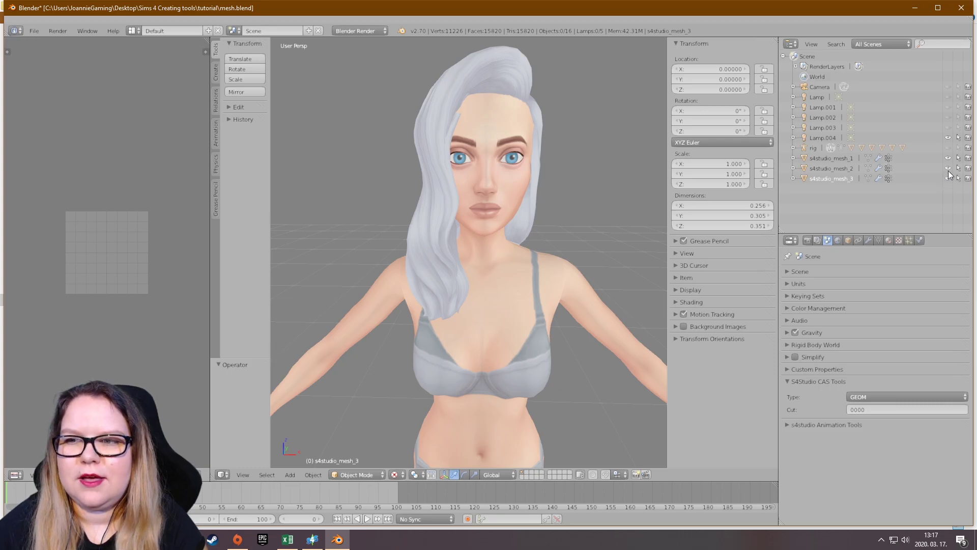
Step: Hide the other hair meshes in the Outliner, leaving only s4studio_mesh_2 visible
{"action": "left_click", "coordinate": [948, 169]}
{"action": "left_click", "coordinate": [948, 169]}
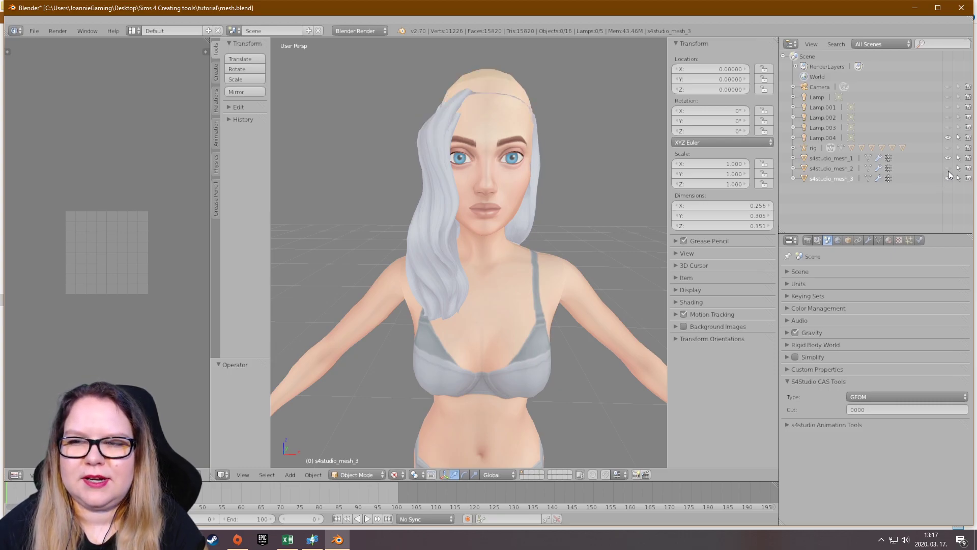
{"action": "left_click", "coordinate": [948, 170]}
{"action": "left_click", "coordinate": [948, 168]}
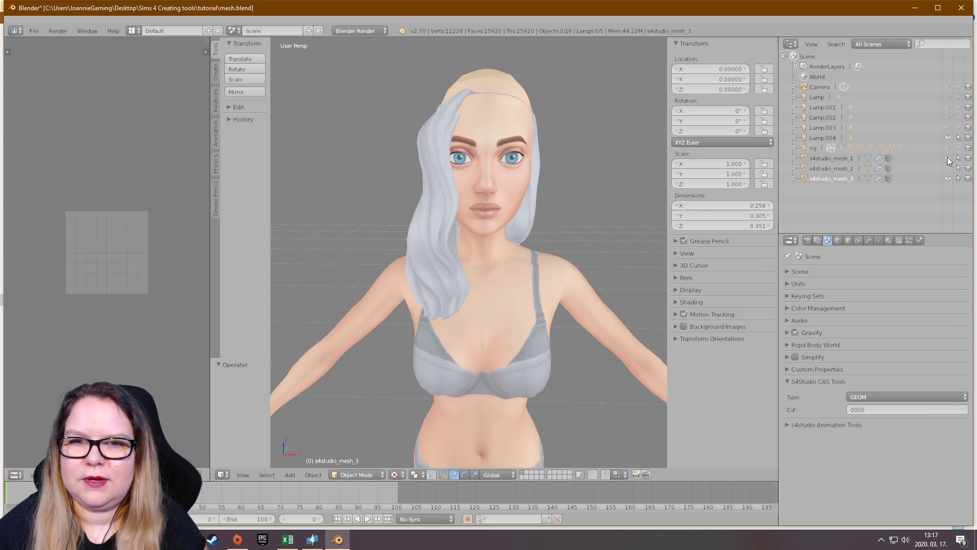
{"action": "left_click", "coordinate": [948, 158]}
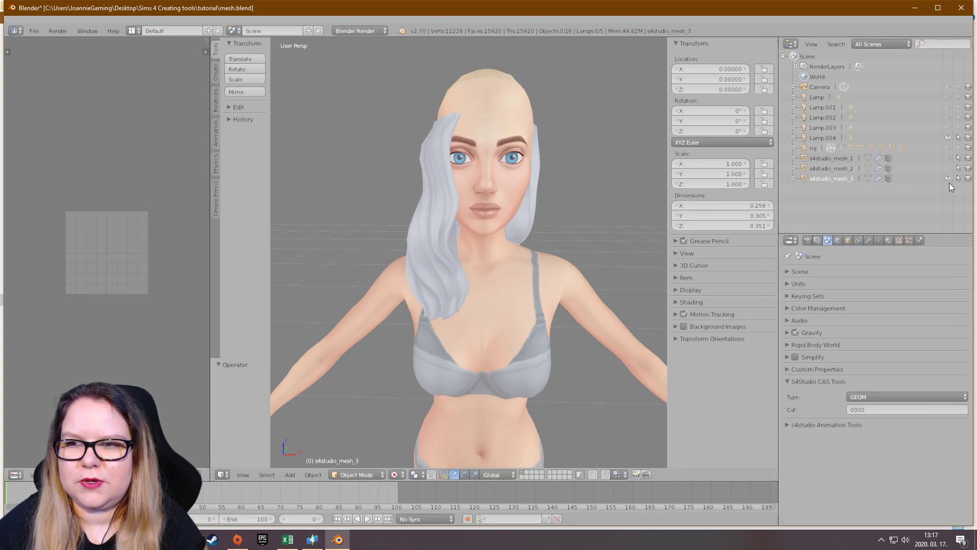
{"action": "left_click", "coordinate": [948, 179]}
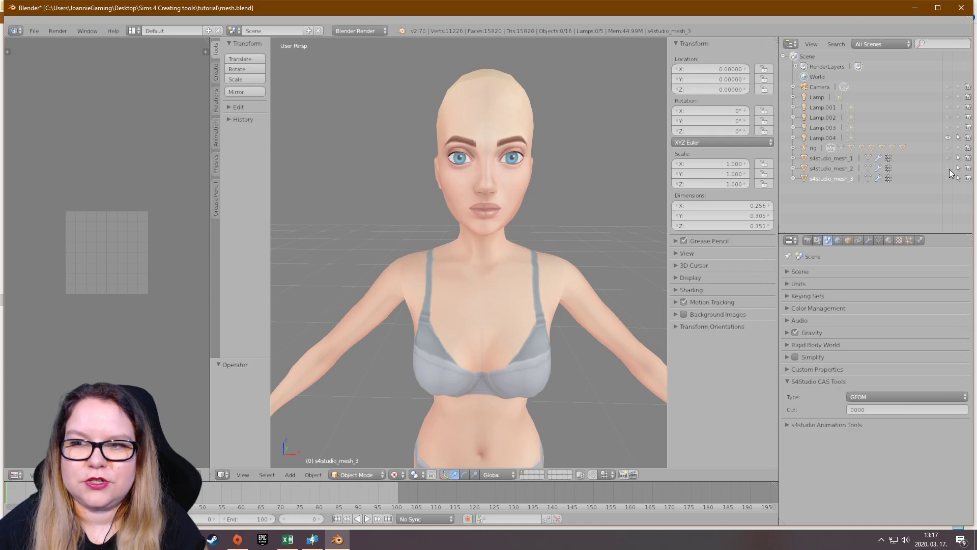
{"action": "left_click", "coordinate": [948, 168]}
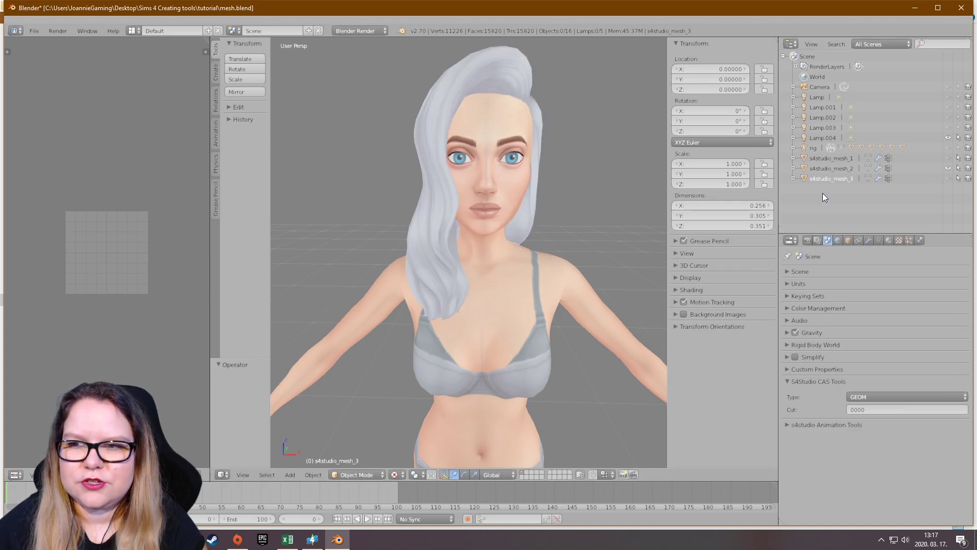
Step: Rename s4studio_mesh_2 to z_haj
{"action": "double_click", "coordinate": [833, 169]}
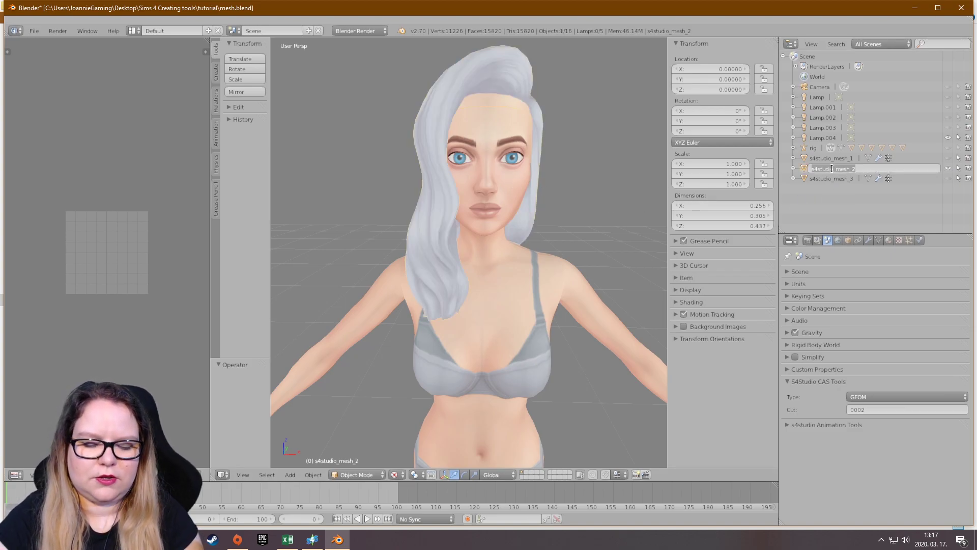
{"action": "key", "text": "BackSpace"}
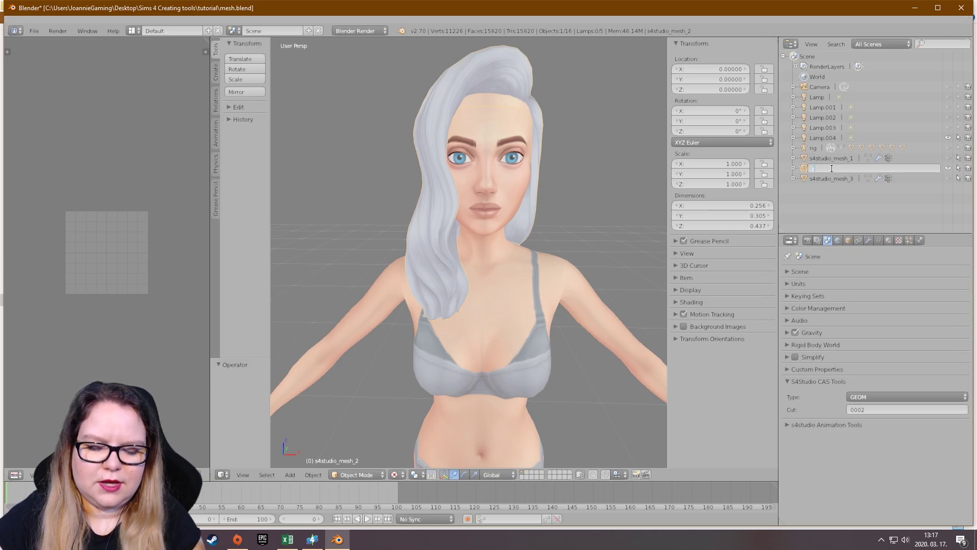
{"action": "type", "text": "z_haj"}
{"action": "key", "text": "Return"}
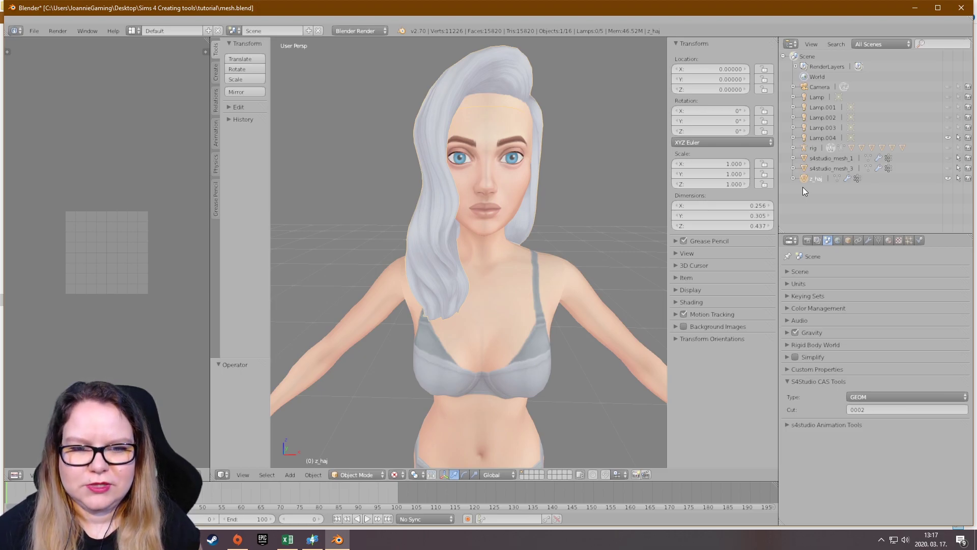
Step: Put z_haj into Edit Mode and inspect its vertices from several angles around the head
{"action": "left_click", "coordinate": [355, 474]}
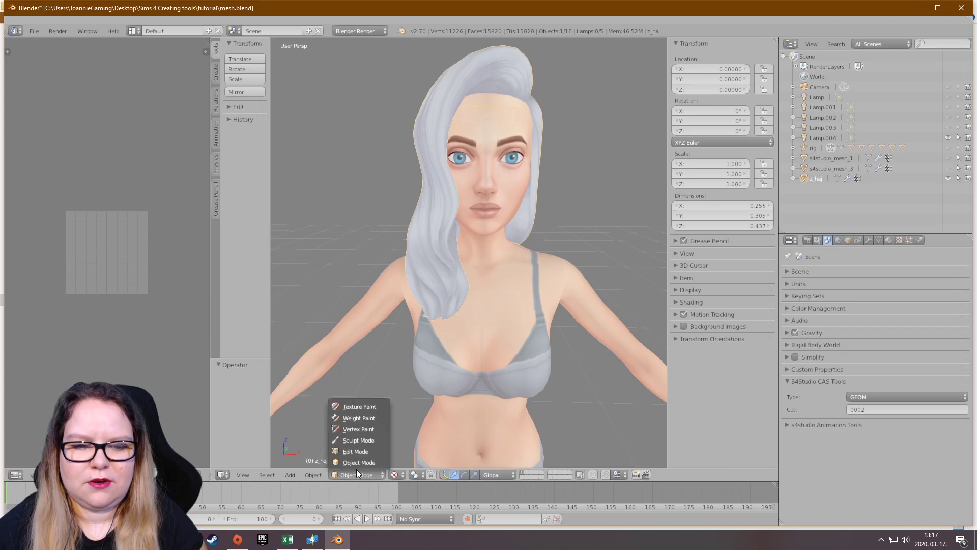
{"action": "left_click", "coordinate": [361, 453]}
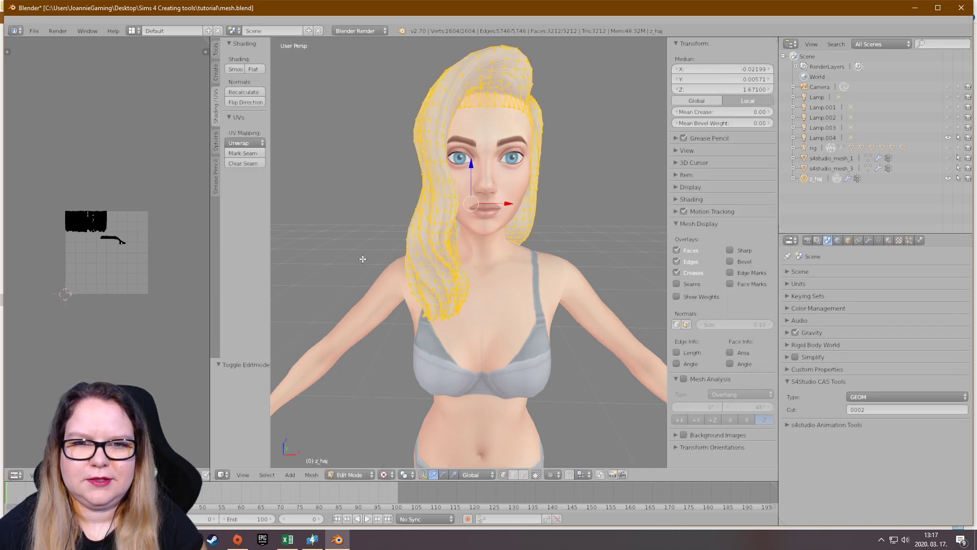
{"action": "mouse_move", "coordinate": [362, 259]}
{"action": "middle_mouse_down"}
{"action": "mouse_move", "coordinate": [611, 249]}
{"action": "mouse_move", "coordinate": [336, 257]}
{"action": "middle_mouse_up"}
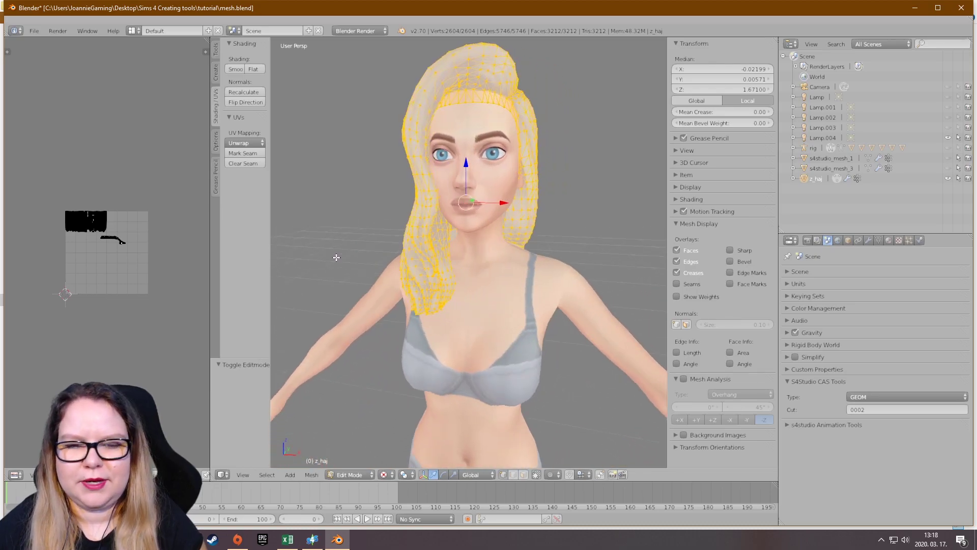
{"action": "mouse_move", "coordinate": [336, 257]}
{"action": "middle_mouse_down"}
{"action": "mouse_move", "coordinate": [451, 318]}
{"action": "mouse_move", "coordinate": [639, 334]}
{"action": "mouse_move", "coordinate": [326, 301]}
{"action": "middle_mouse_up"}
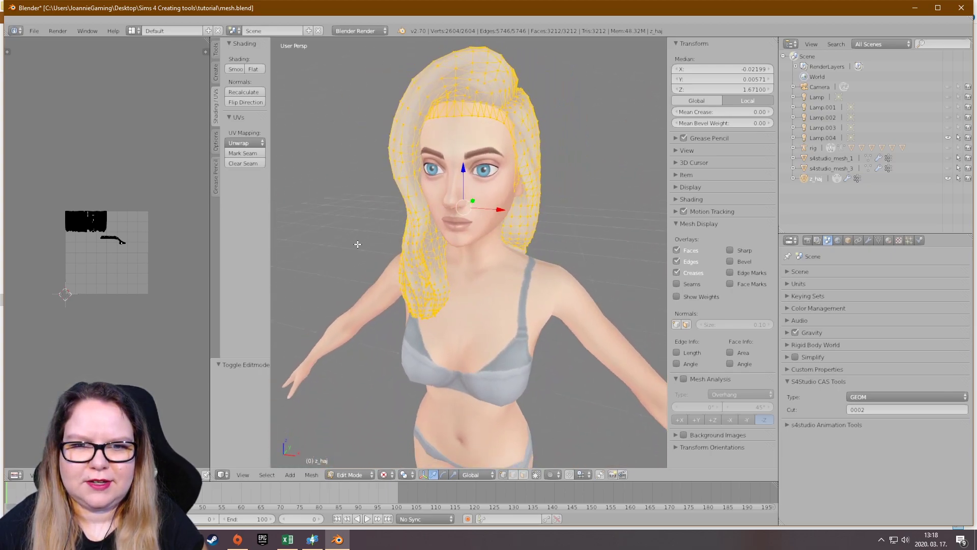
{"action": "middle_click_drag", "start_coordinate": [358, 244], "coordinate": [419, 250]}
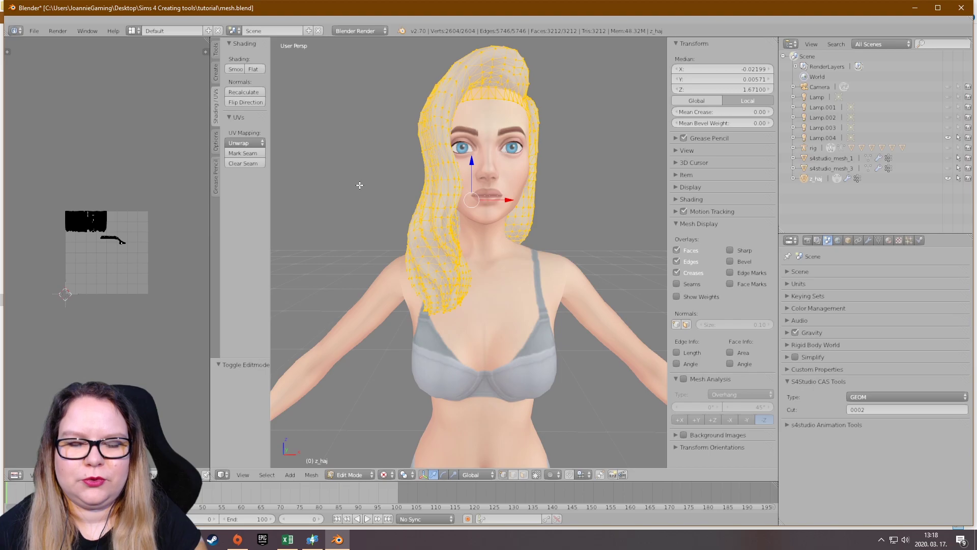
{"action": "middle_click_drag", "start_coordinate": [340, 225], "coordinate": [367, 209]}
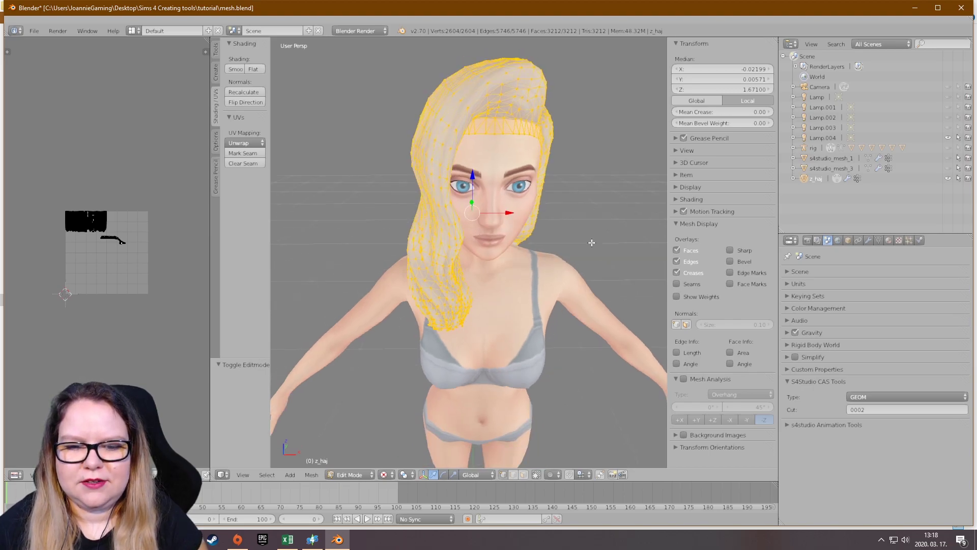
{"action": "middle_click_drag", "start_coordinate": [592, 242], "coordinate": [595, 224]}
{"action": "left_click", "coordinate": [553, 475]}
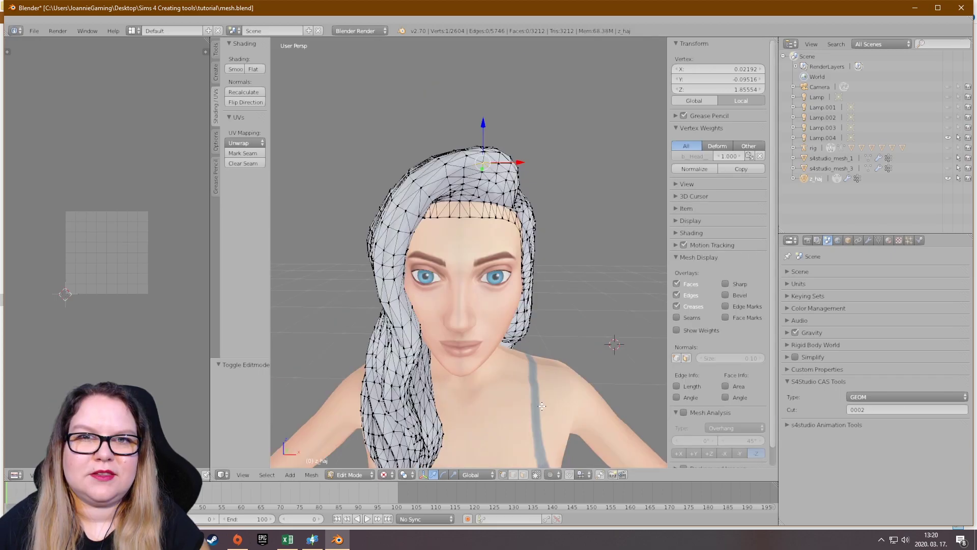
Step: Enable proportional editing limited to connected geometry
{"action": "left_click", "coordinate": [554, 475]}
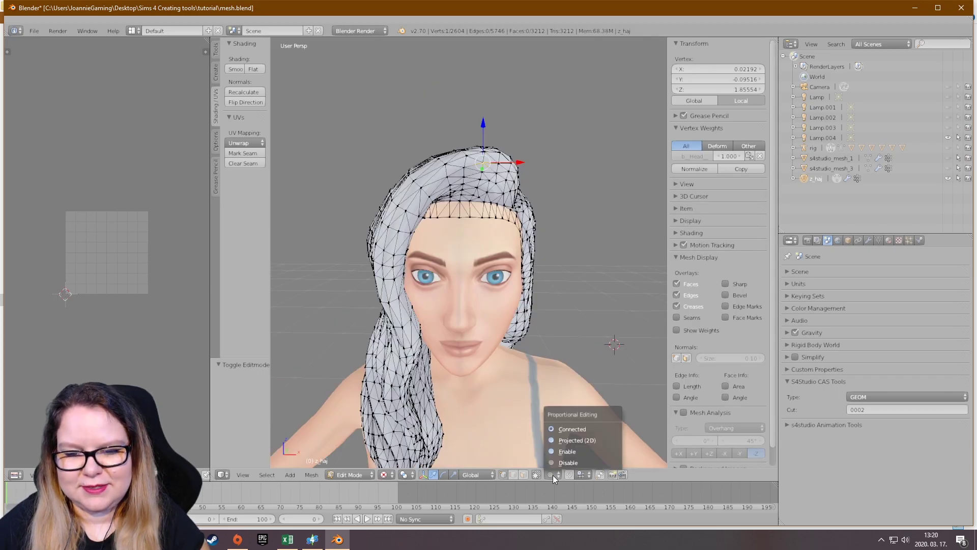
{"action": "left_click", "coordinate": [568, 428]}
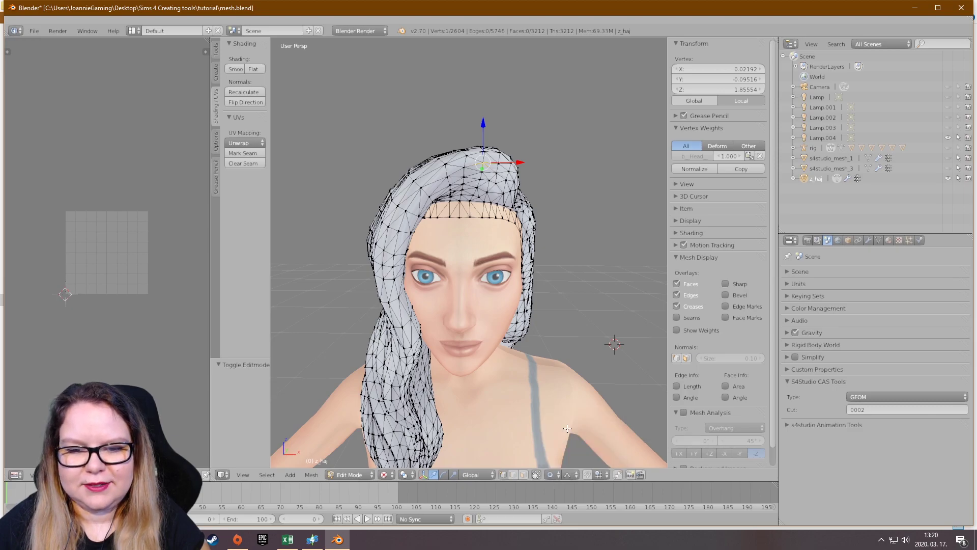
{"action": "left_click", "coordinate": [549, 475]}
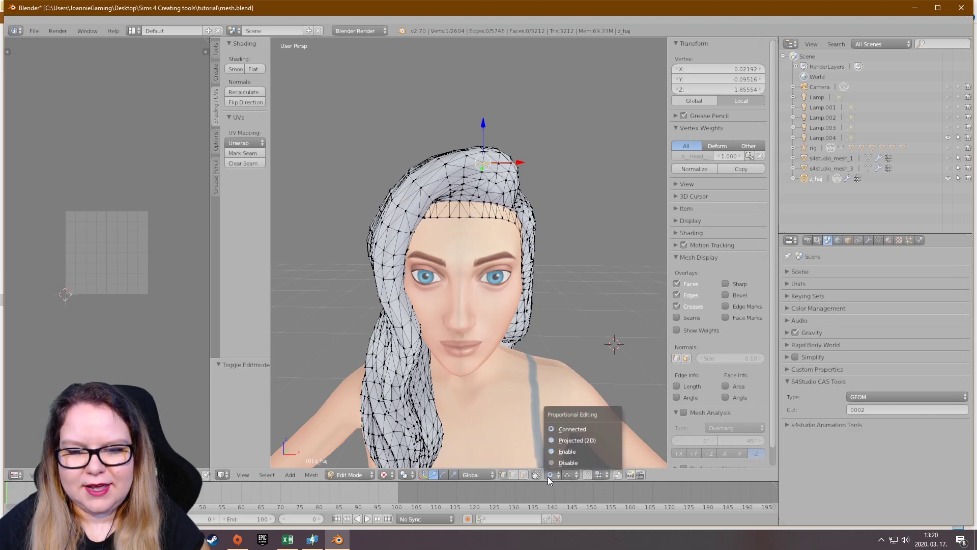
{"action": "left_click", "coordinate": [567, 429]}
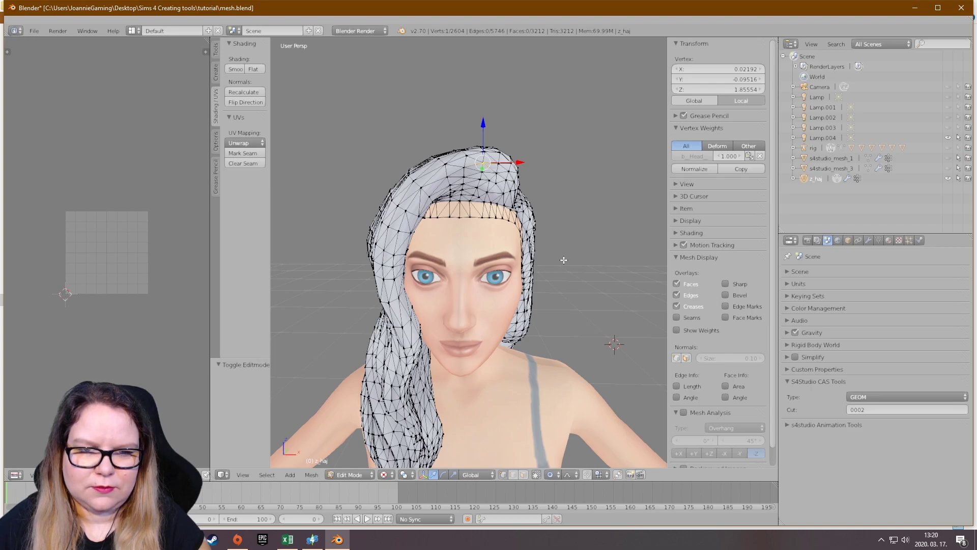
Step: Trial-move a hair vertex along Z while adjusting the proportional falloff size, leaving it in place
{"action": "key", "text": "g"}
{"action": "key", "text": "z"}
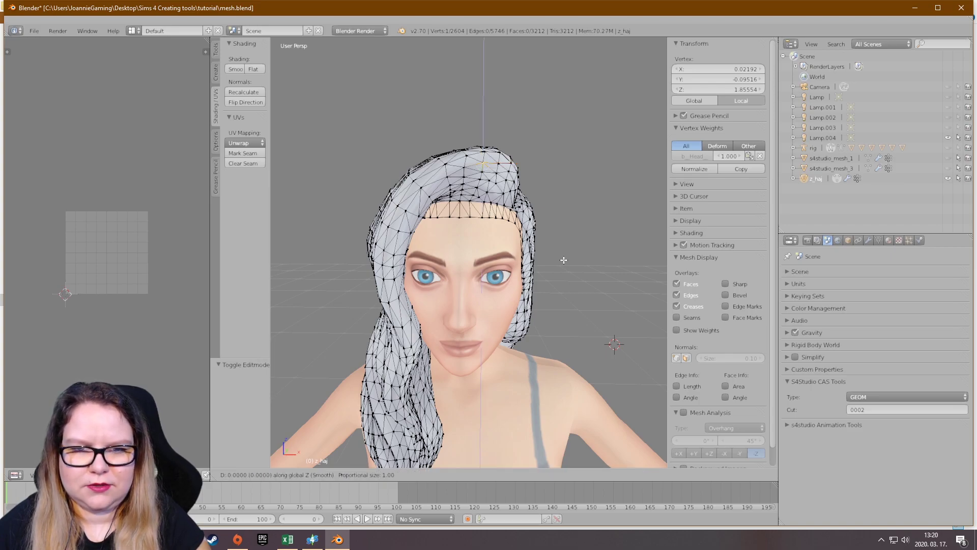
{"action": "scroll", "coordinate": [563, 261], "scroll_direction": "up", "scroll_amount": 10}
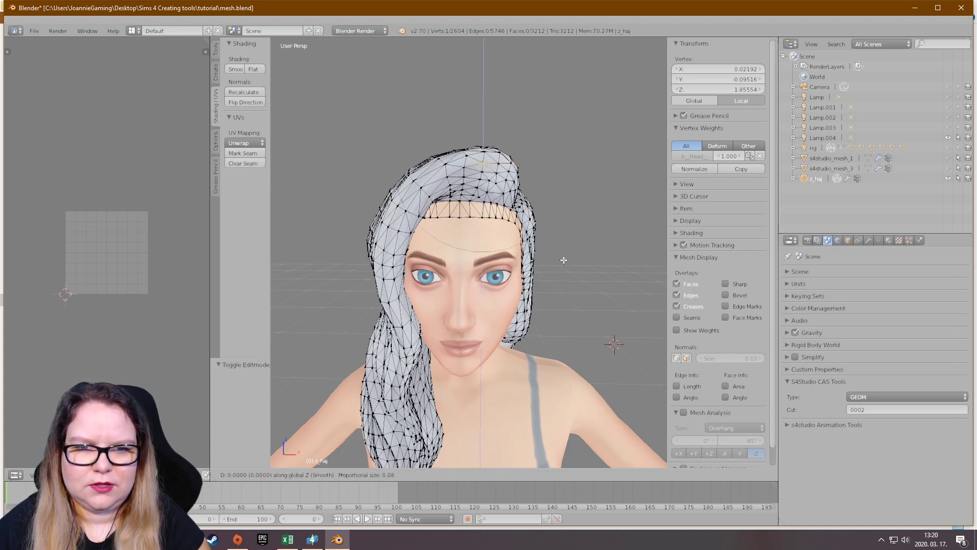
{"action": "scroll", "coordinate": [563, 260], "scroll_direction": "up", "scroll_amount": 7}
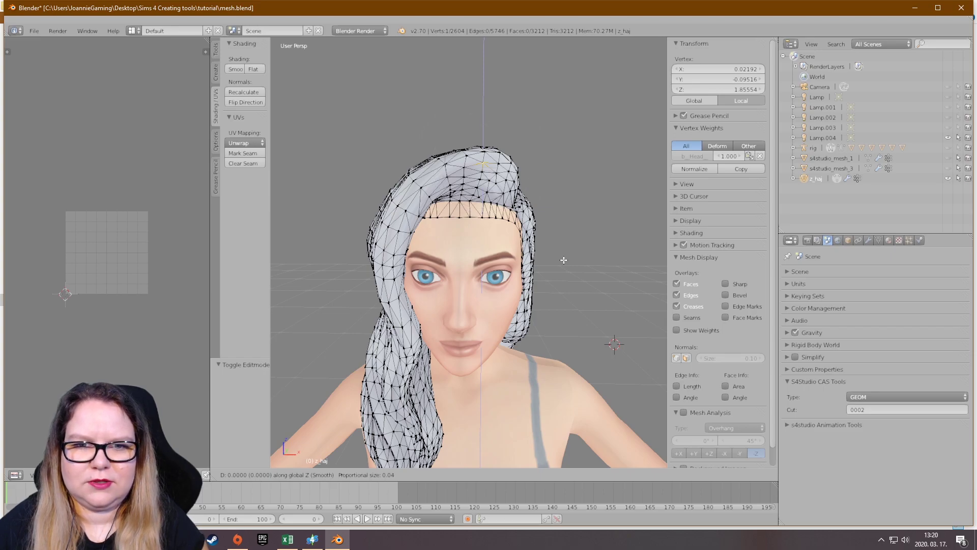
{"action": "scroll", "coordinate": [563, 260], "scroll_direction": "down", "scroll_amount": 2}
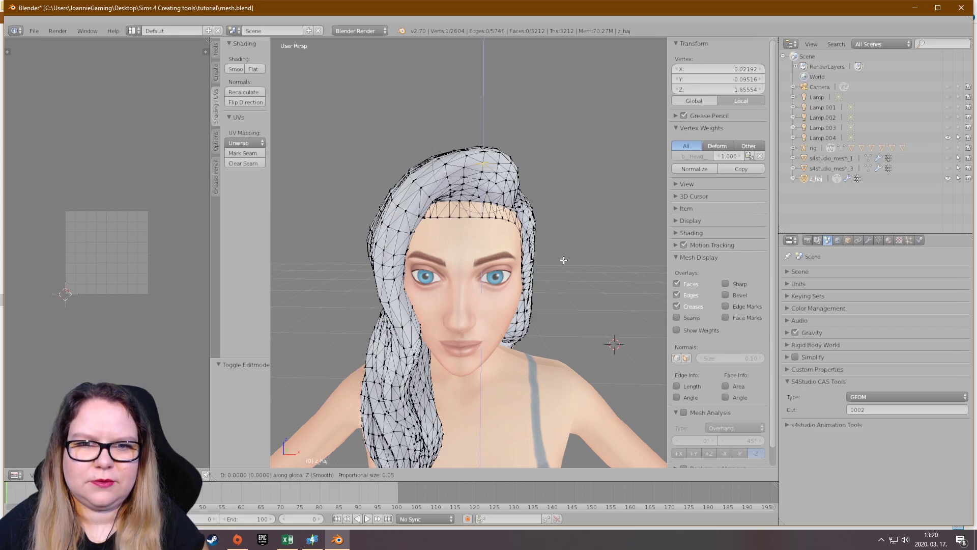
{"action": "left_click", "coordinate": [564, 260]}
Step: Orbit to the head's left profile and switch the viewport to wireframe
{"action": "middle_click_drag", "start_coordinate": [564, 260], "coordinate": [518, 190]}
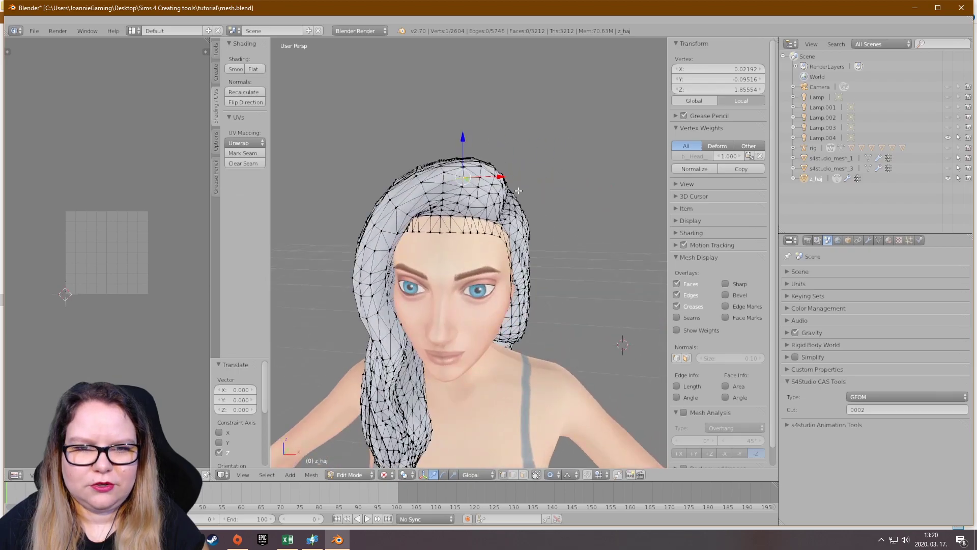
{"action": "mouse_move", "coordinate": [567, 159]}
{"action": "middle_mouse_down"}
{"action": "mouse_move", "coordinate": [497, 162]}
{"action": "mouse_move", "coordinate": [550, 312]}
{"action": "mouse_move", "coordinate": [563, 306]}
{"action": "middle_mouse_up"}
{"action": "key", "text": "z"}
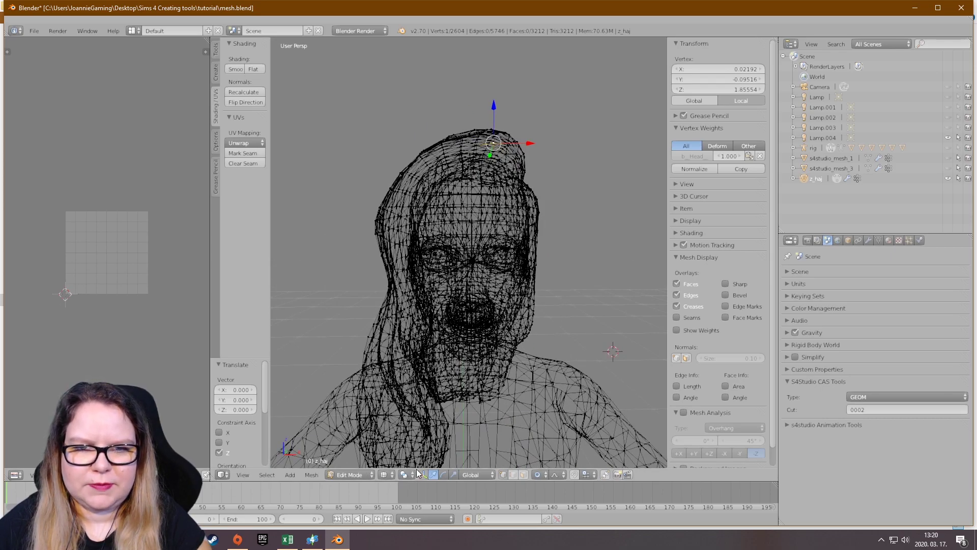
Step: Show the hair and head in Texture shading and start grabbing the selected hair vertices
{"action": "left_click", "coordinate": [386, 477]}
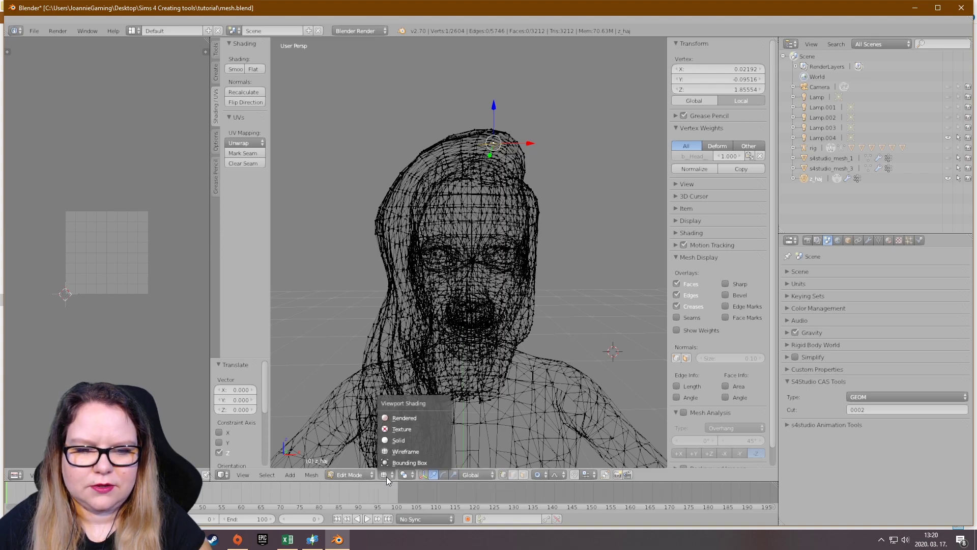
{"action": "left_click", "coordinate": [403, 428]}
{"action": "middle_click_drag", "start_coordinate": [577, 332], "coordinate": [428, 172]}
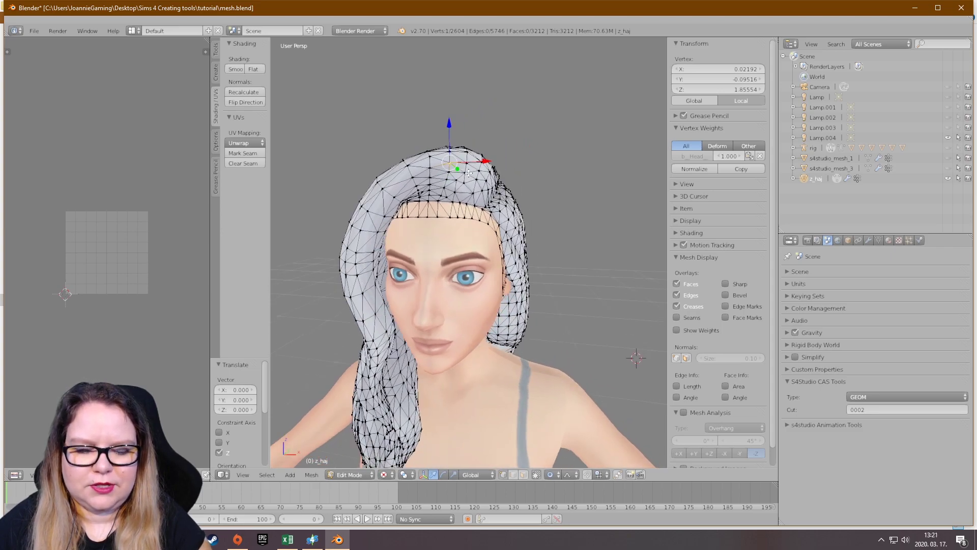
{"action": "key", "text": "g"}
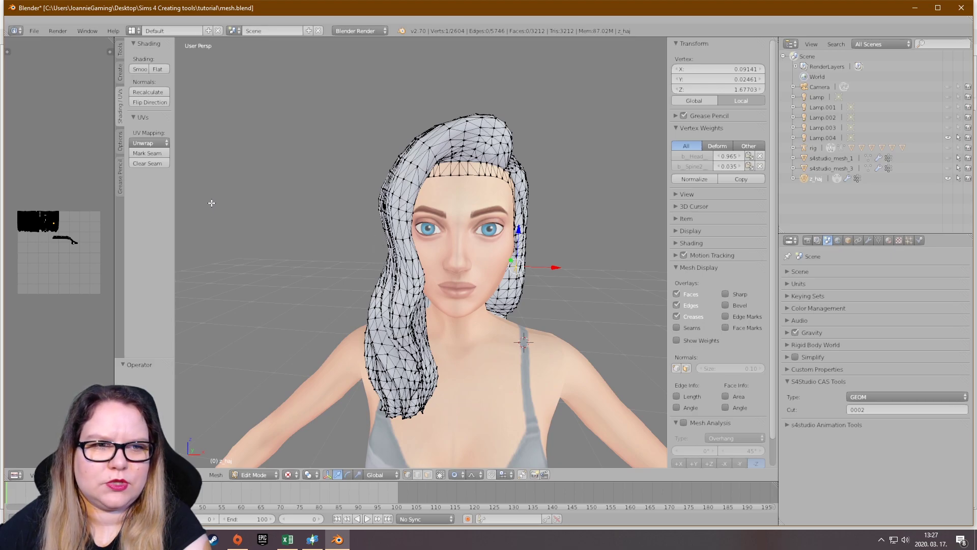
Step: Put the z_haj hair in Sculpt Mode with the Grab brush at radius 93
{"action": "left_click", "coordinate": [117, 51]}
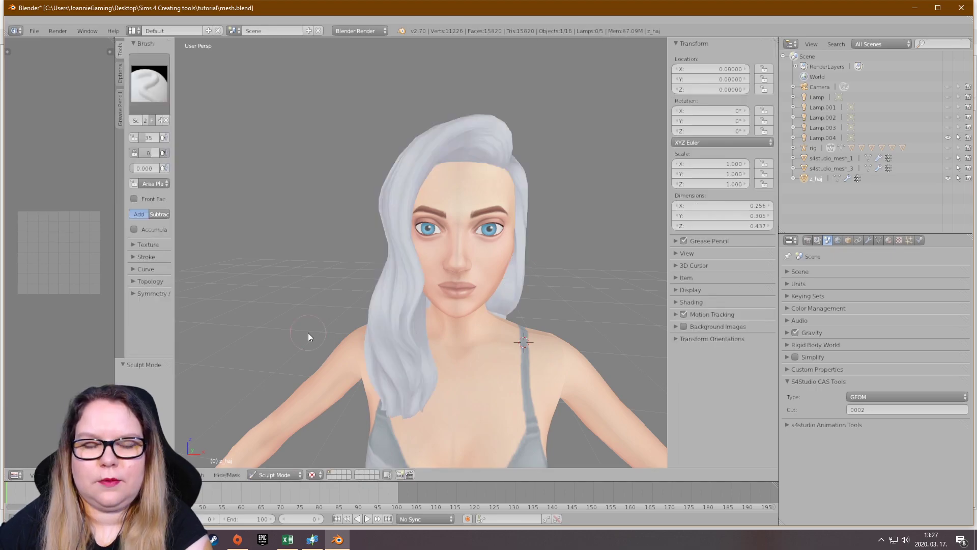
{"action": "left_click", "coordinate": [273, 474]}
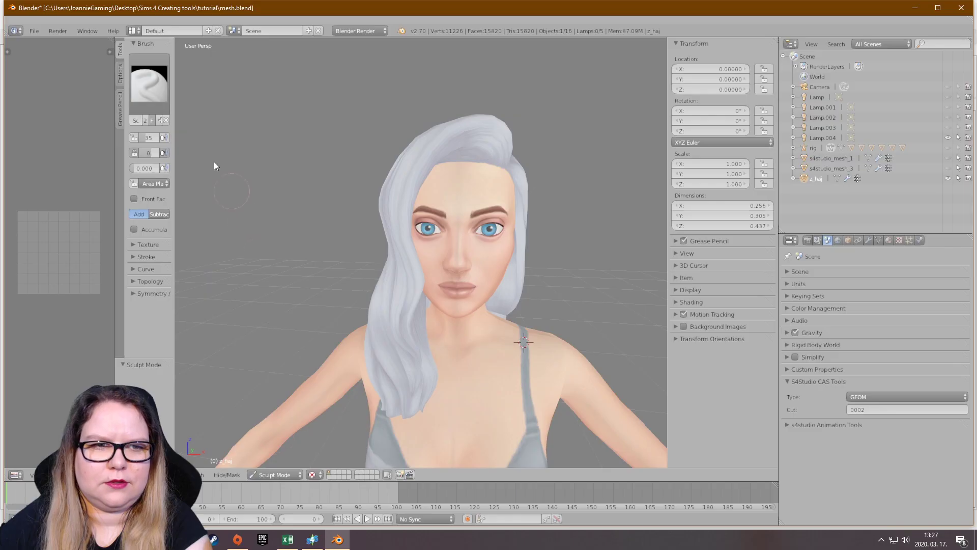
{"action": "left_click", "coordinate": [150, 86]}
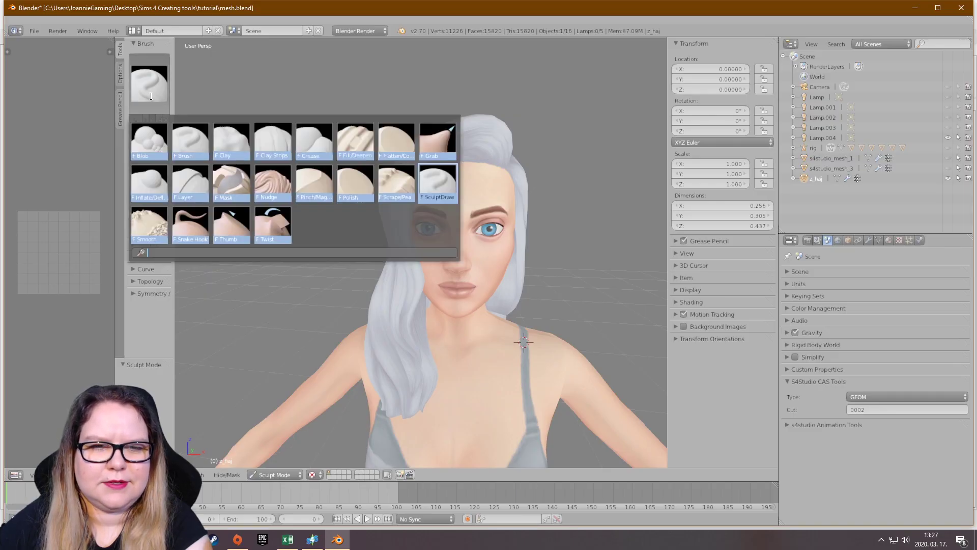
{"action": "left_click", "coordinate": [438, 140]}
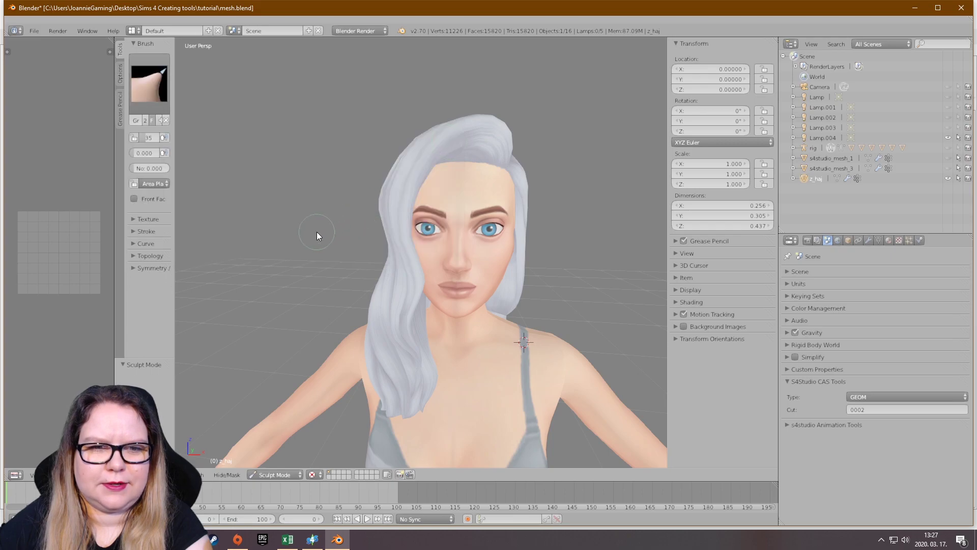
{"action": "mouse_move", "coordinate": [316, 231]}
{"action": "middle_mouse_down"}
{"action": "mouse_move", "coordinate": [329, 234]}
{"action": "mouse_move", "coordinate": [285, 188]}
{"action": "middle_mouse_up"}
Step: Set the brush radius, nudge the hair top left and sculpt the back edge inward
{"action": "key", "text": "f"}
{"action": "left_click", "coordinate": [249, 142]}
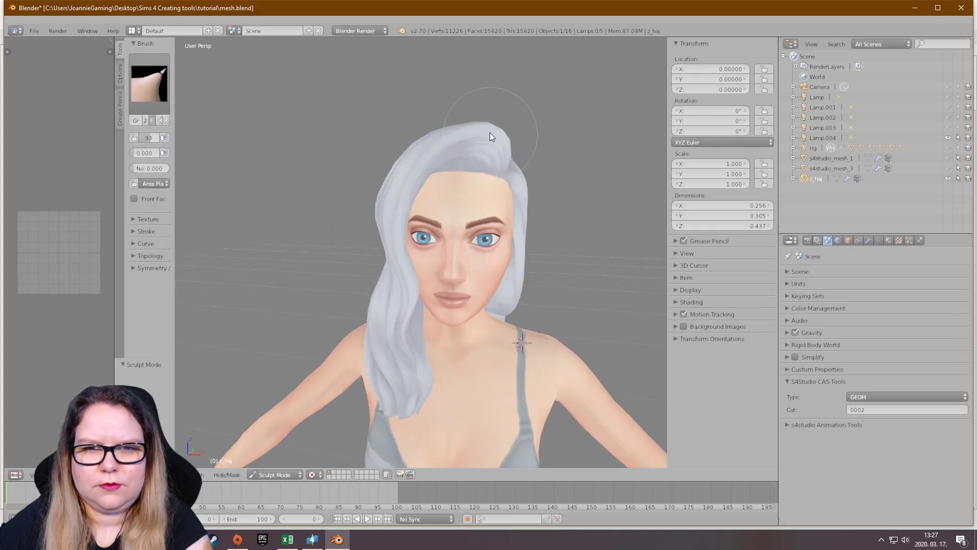
{"action": "mouse_move", "coordinate": [491, 136]}
{"action": "left_mouse_down"}
{"action": "mouse_move", "coordinate": [463, 133]}
{"action": "mouse_move", "coordinate": [502, 139]}
{"action": "mouse_move", "coordinate": [483, 133]}
{"action": "mouse_move", "coordinate": [493, 131]}
{"action": "left_mouse_up"}
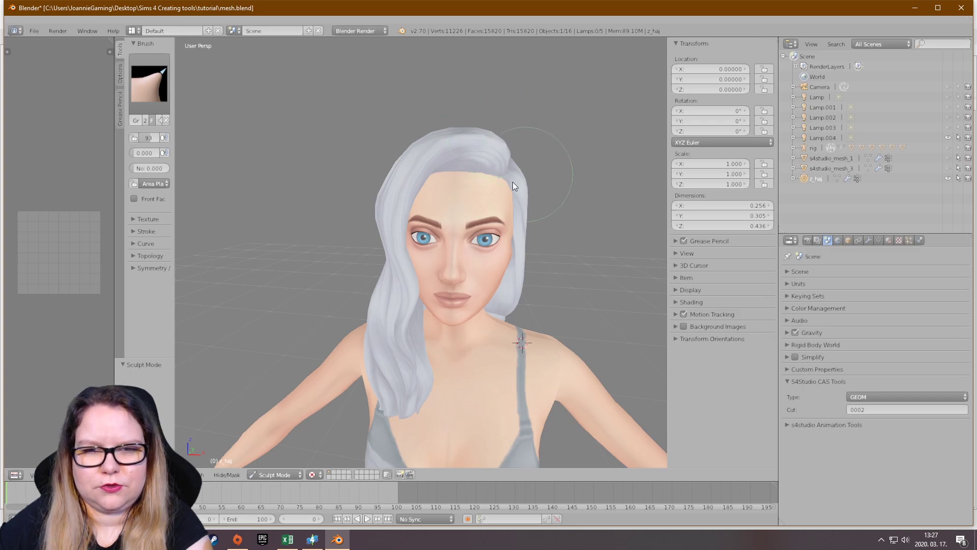
{"action": "mouse_move", "coordinate": [512, 182]}
{"action": "middle_mouse_down"}
{"action": "mouse_move", "coordinate": [503, 217]}
{"action": "mouse_move", "coordinate": [576, 219]}
{"action": "mouse_move", "coordinate": [555, 189]}
{"action": "mouse_move", "coordinate": [482, 200]}
{"action": "middle_mouse_up"}
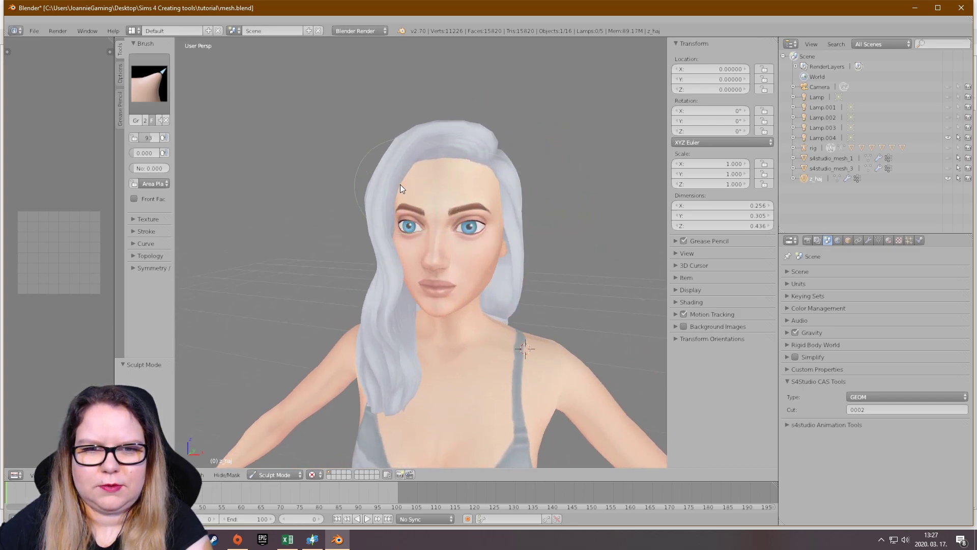
{"action": "mouse_move", "coordinate": [400, 185]}
{"action": "middle_mouse_down"}
{"action": "mouse_move", "coordinate": [503, 222]}
{"action": "mouse_move", "coordinate": [566, 205]}
{"action": "middle_mouse_up"}
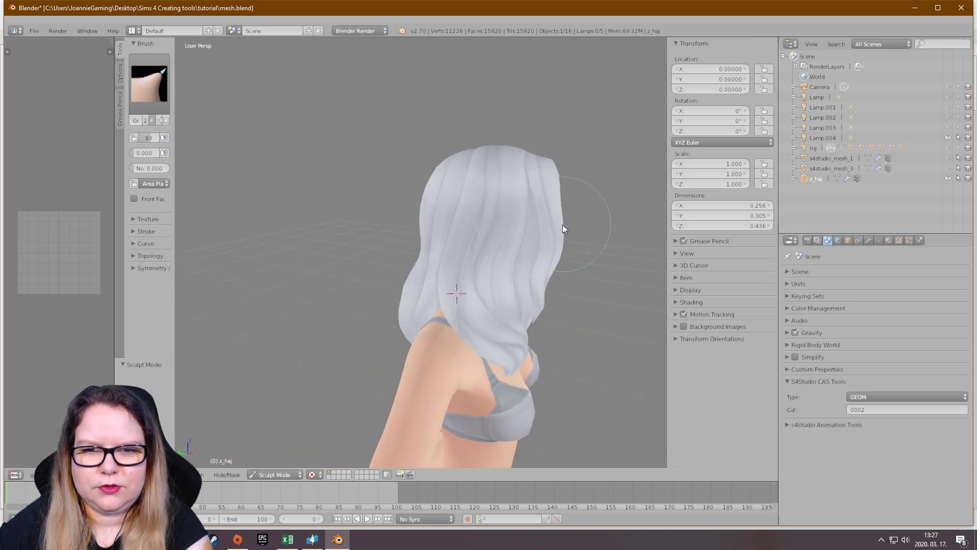
{"action": "left_click_drag", "start_coordinate": [563, 224], "coordinate": [579, 289]}
{"action": "middle_click_drag", "start_coordinate": [579, 289], "coordinate": [466, 280]}
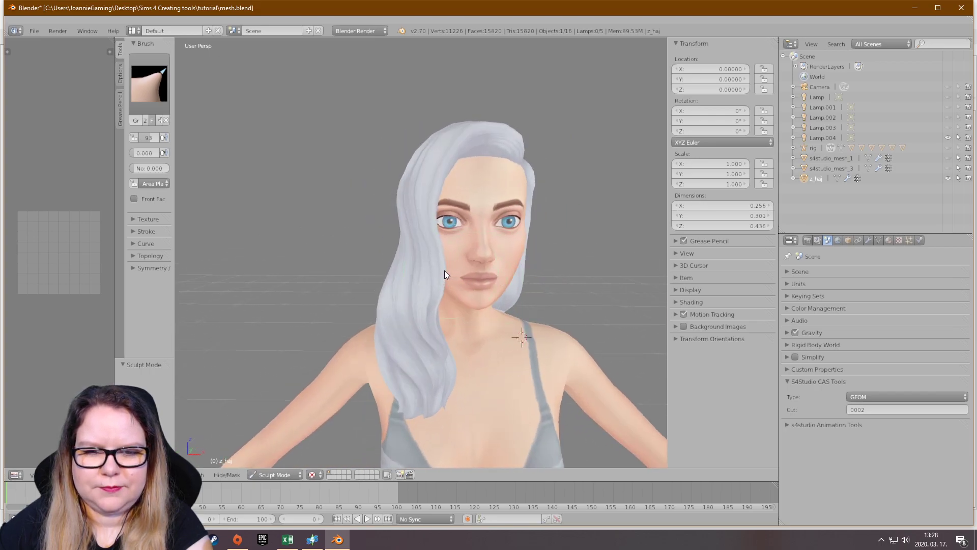
{"action": "mouse_move", "coordinate": [493, 310]}
{"action": "middle_mouse_down"}
{"action": "mouse_move", "coordinate": [478, 301]}
{"action": "mouse_move", "coordinate": [480, 315]}
{"action": "middle_mouse_up"}
Step: Tidy the front strand tip and push the hair inward by the shoulder and cheek
{"action": "left_click_drag", "start_coordinate": [384, 415], "coordinate": [398, 401]}
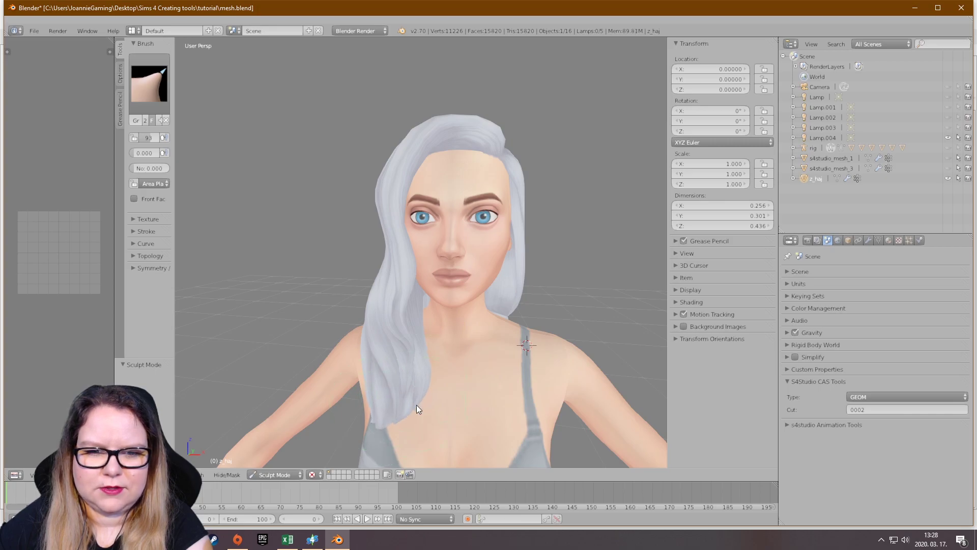
{"action": "mouse_move", "coordinate": [327, 376]}
{"action": "middle_mouse_down"}
{"action": "mouse_move", "coordinate": [445, 390]}
{"action": "mouse_move", "coordinate": [513, 377]}
{"action": "mouse_move", "coordinate": [462, 370]}
{"action": "middle_mouse_up"}
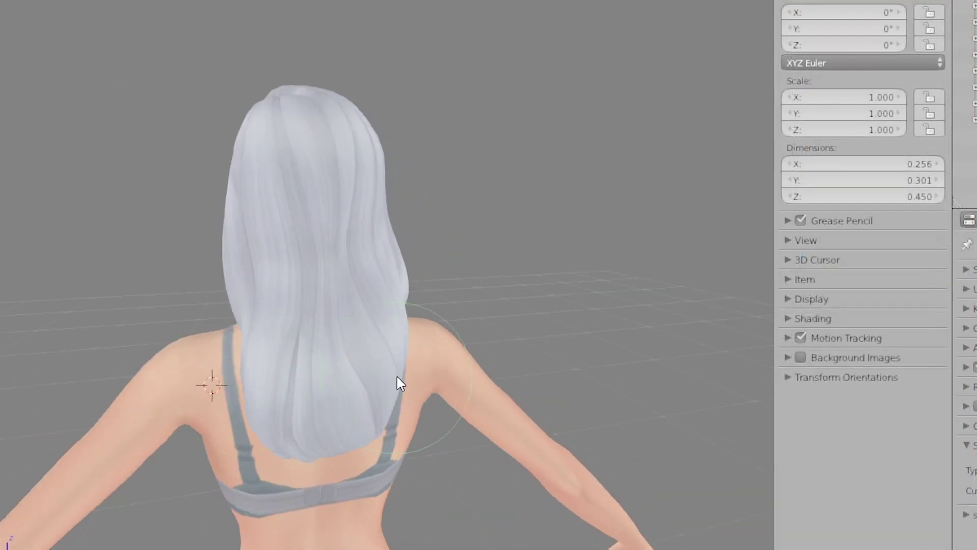
{"action": "mouse_move", "coordinate": [368, 452]}
{"action": "middle_mouse_down"}
{"action": "mouse_move", "coordinate": [457, 413]}
{"action": "mouse_move", "coordinate": [310, 512]}
{"action": "middle_mouse_up"}
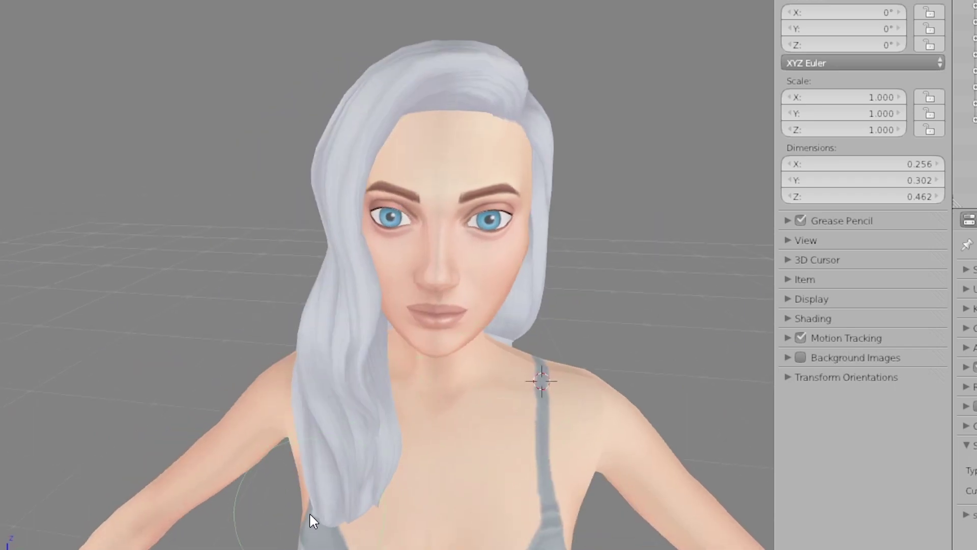
{"action": "mouse_move", "coordinate": [312, 546]}
{"action": "middle_mouse_down"}
{"action": "mouse_move", "coordinate": [434, 545]}
{"action": "mouse_move", "coordinate": [393, 235]}
{"action": "middle_mouse_up"}
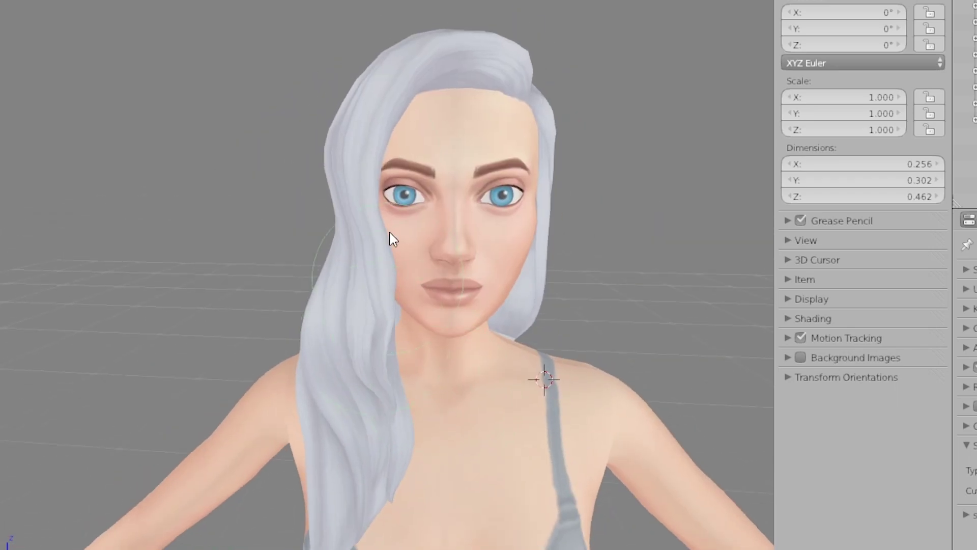
{"action": "left_click_drag", "start_coordinate": [311, 275], "coordinate": [304, 378]}
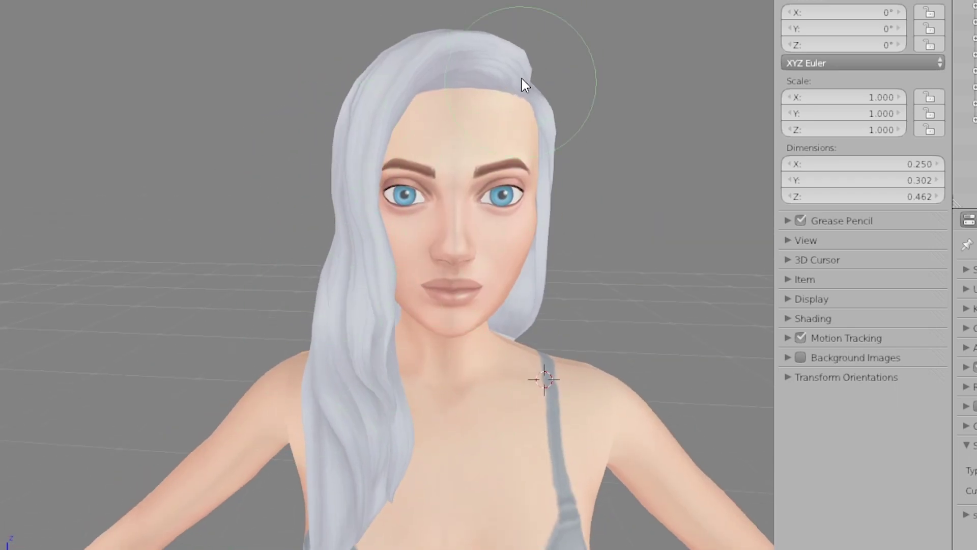
{"action": "mouse_move", "coordinate": [541, 208]}
{"action": "middle_mouse_down"}
{"action": "mouse_move", "coordinate": [396, 110]}
{"action": "mouse_move", "coordinate": [545, 262]}
{"action": "mouse_move", "coordinate": [601, 349]}
{"action": "mouse_move", "coordinate": [387, 277]}
{"action": "middle_mouse_up"}
{"action": "left_click_drag", "start_coordinate": [387, 277], "coordinate": [388, 327]}
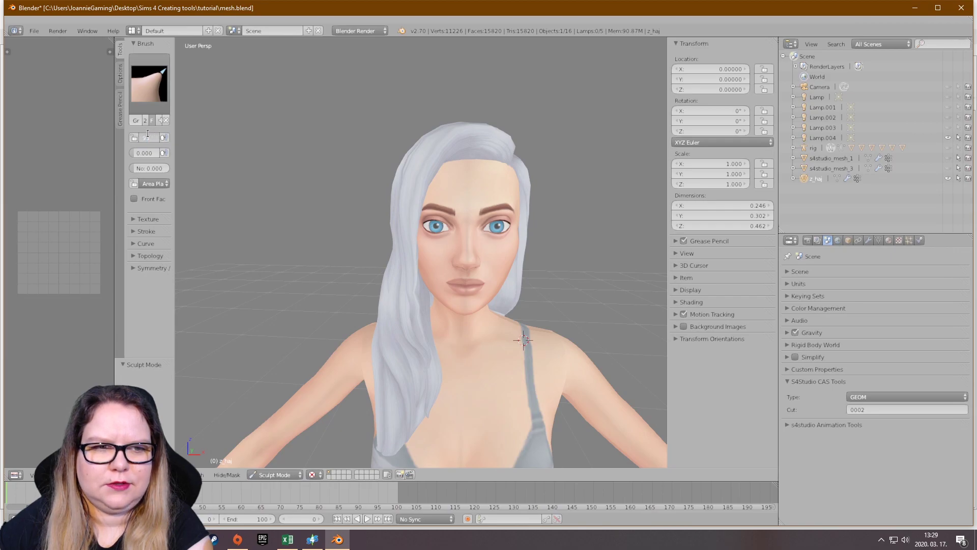
Step: Set the brush size to 54 and orbit around the face and back of the hair
{"action": "left_click", "coordinate": [146, 138]}
{"action": "type", "text": "42"}
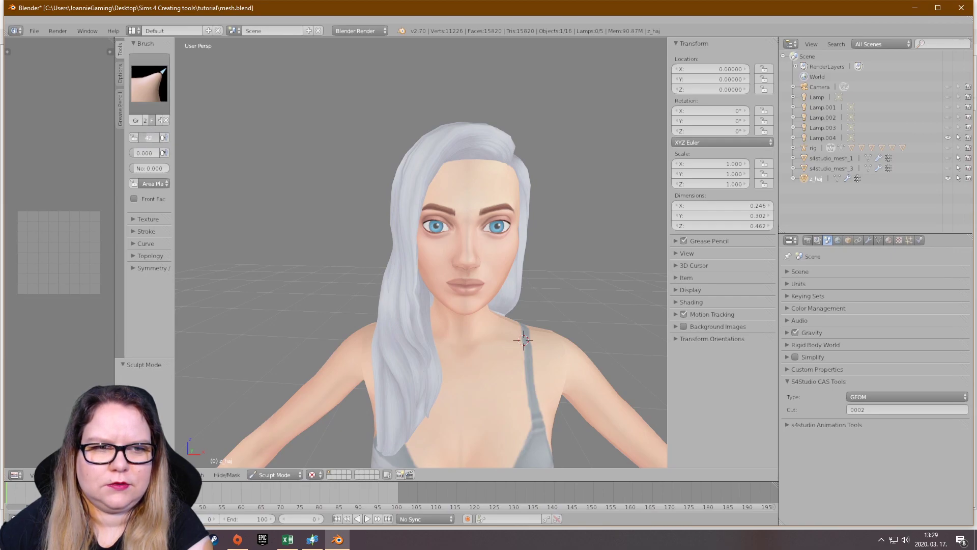
{"action": "type", "text": "54"}
{"action": "key", "text": "Return"}
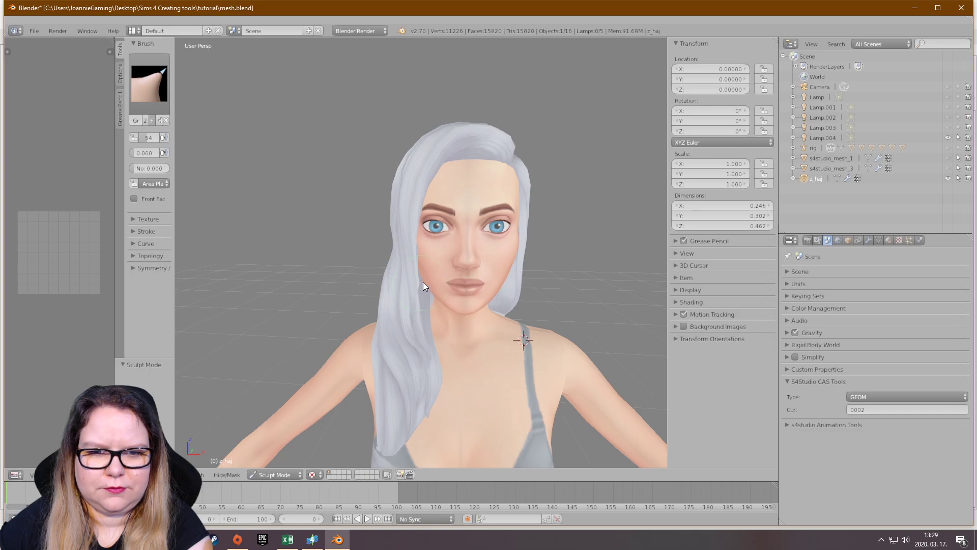
{"action": "scroll", "coordinate": [410, 308], "scroll_direction": "up", "scroll_amount": 4}
{"action": "middle_click_drag", "start_coordinate": [404, 316], "coordinate": [447, 239]}
{"action": "scroll", "coordinate": [446, 239], "scroll_direction": "down", "scroll_amount": 2}
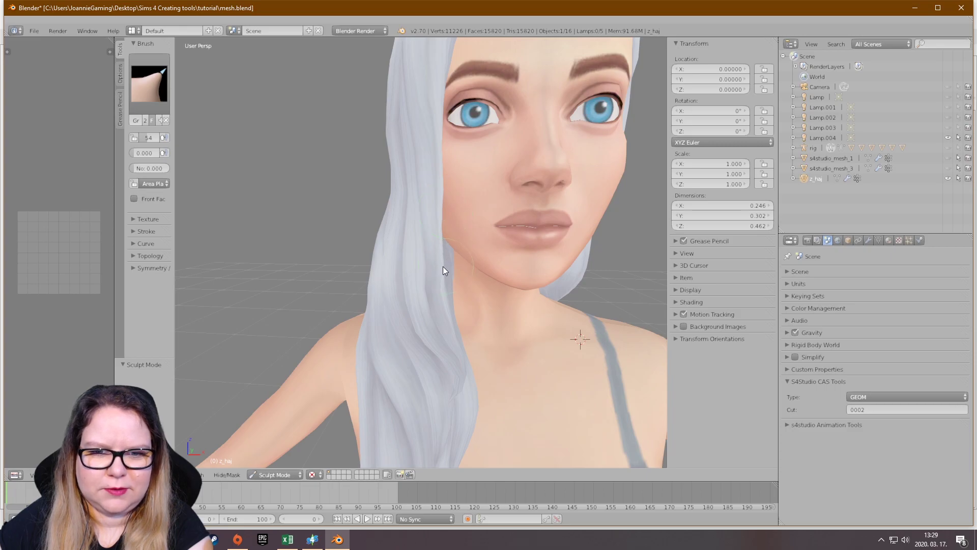
{"action": "scroll", "coordinate": [515, 292], "scroll_direction": "down", "scroll_amount": 4}
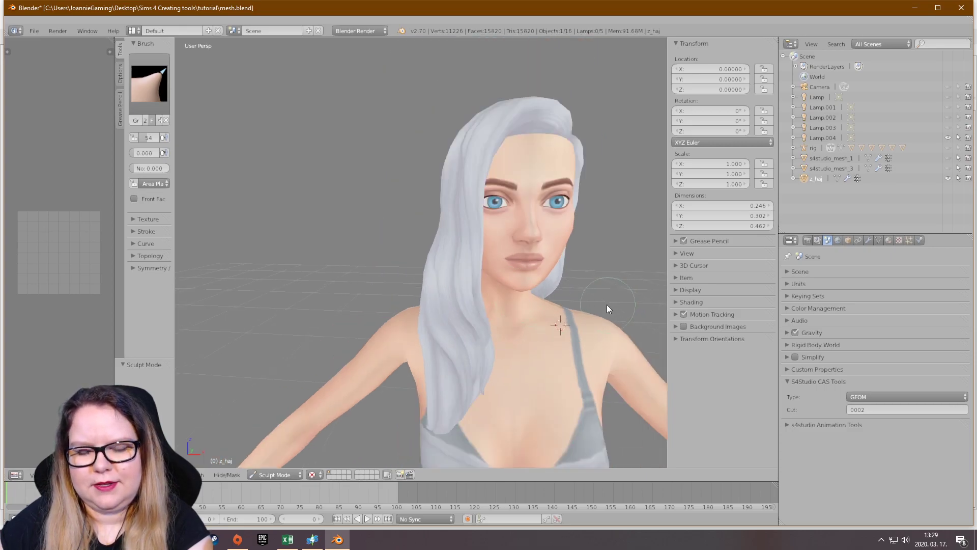
{"action": "mouse_move", "coordinate": [607, 304]}
{"action": "middle_mouse_down"}
{"action": "mouse_move", "coordinate": [571, 287]}
{"action": "mouse_move", "coordinate": [600, 288]}
{"action": "mouse_move", "coordinate": [578, 306]}
{"action": "mouse_move", "coordinate": [605, 305]}
{"action": "middle_mouse_up"}
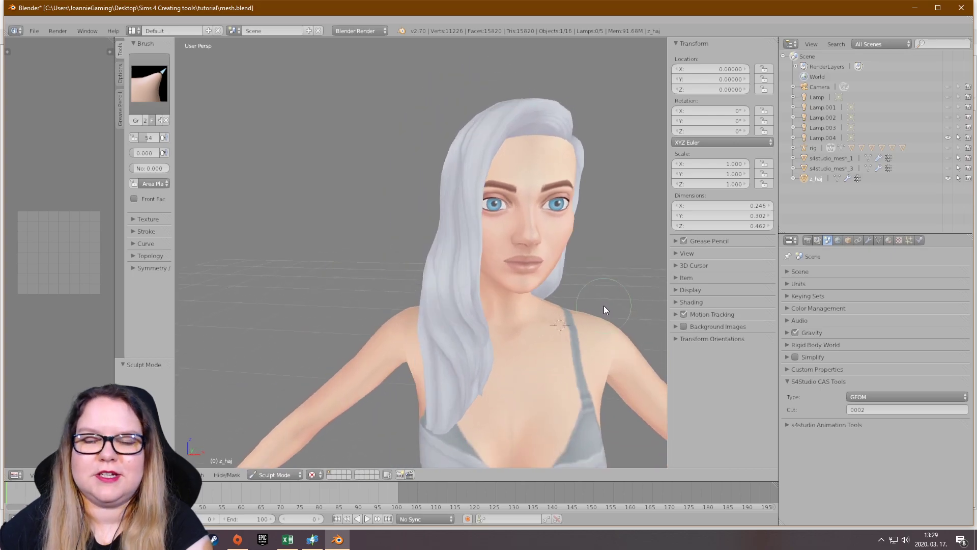
{"action": "scroll", "coordinate": [570, 312], "scroll_direction": "down", "scroll_amount": 2}
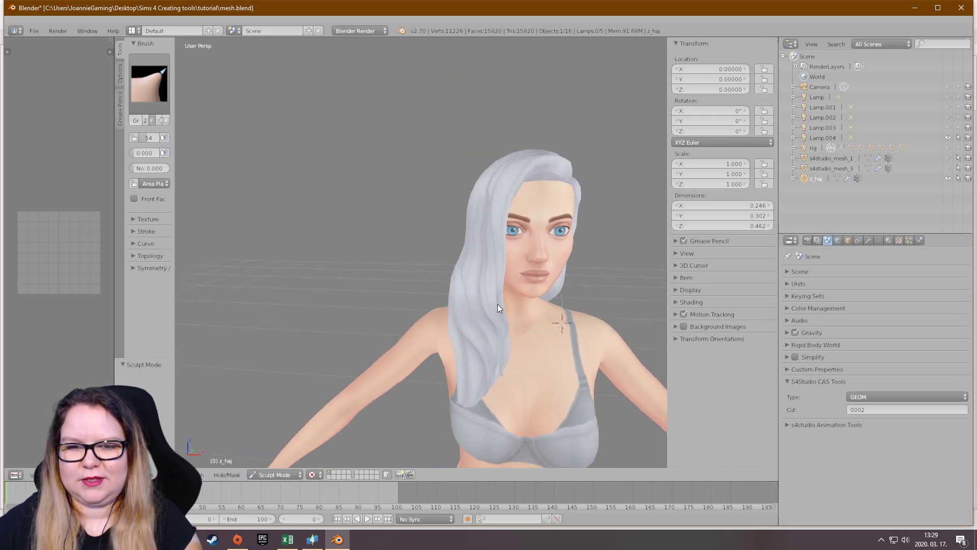
{"action": "scroll", "coordinate": [414, 334], "scroll_direction": "down", "scroll_amount": 2}
{"action": "mouse_move", "coordinate": [403, 364]}
{"action": "middle_mouse_down"}
{"action": "mouse_move", "coordinate": [517, 402]}
{"action": "mouse_move", "coordinate": [633, 364]}
{"action": "middle_mouse_up"}
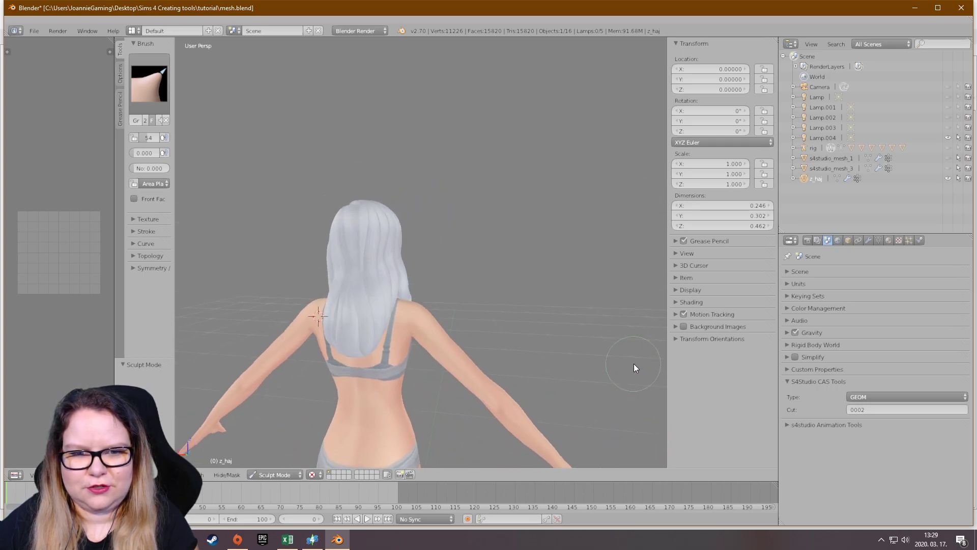
{"action": "scroll", "coordinate": [560, 359], "scroll_direction": "up", "scroll_amount": 1}
{"action": "scroll", "coordinate": [377, 382], "scroll_direction": "up", "scroll_amount": 2}
{"action": "scroll", "coordinate": [322, 367], "scroll_direction": "up", "scroll_amount": 1}
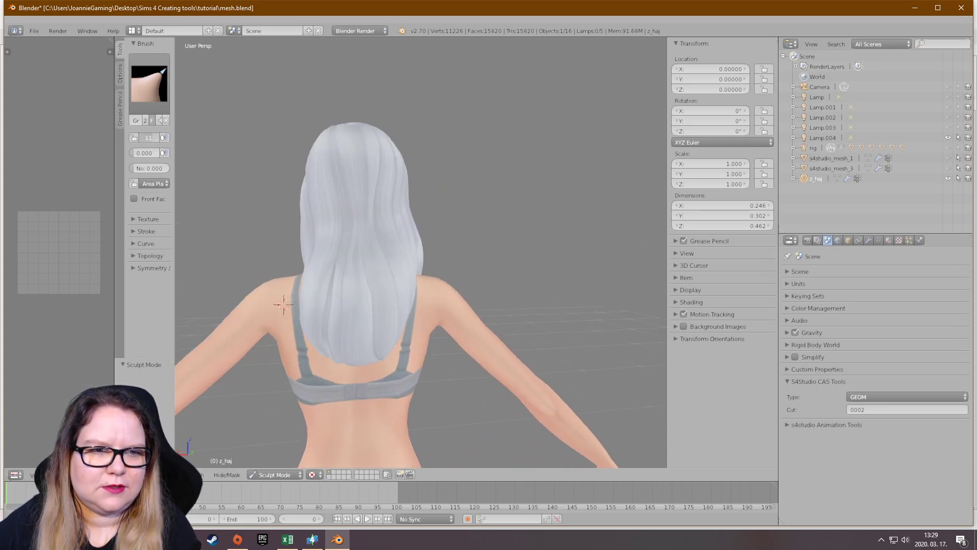
Step: Shrink the brush to 12 and extend the hair further down the lower back
{"action": "left_click_drag", "start_coordinate": [148, 137], "coordinate": [152, 137]}
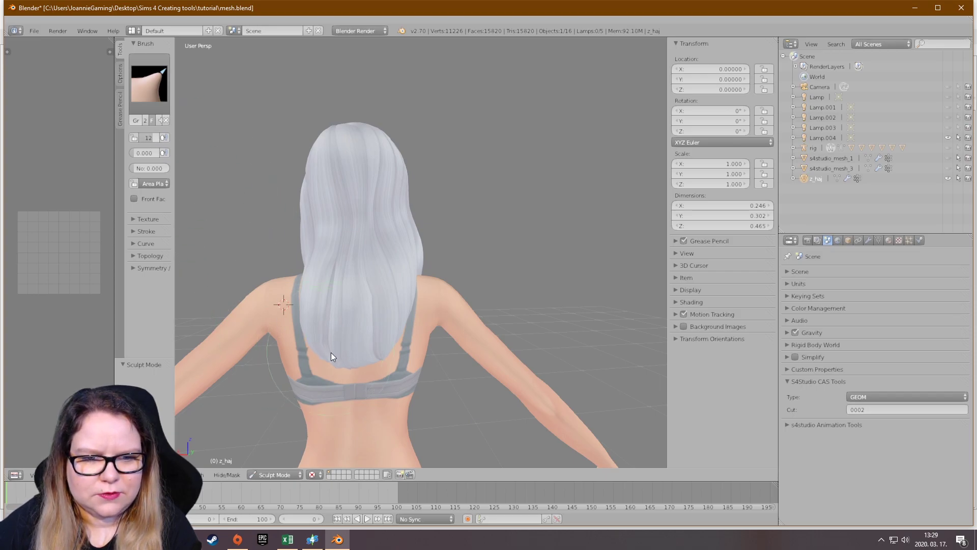
{"action": "left_click_drag", "start_coordinate": [331, 352], "coordinate": [358, 359]}
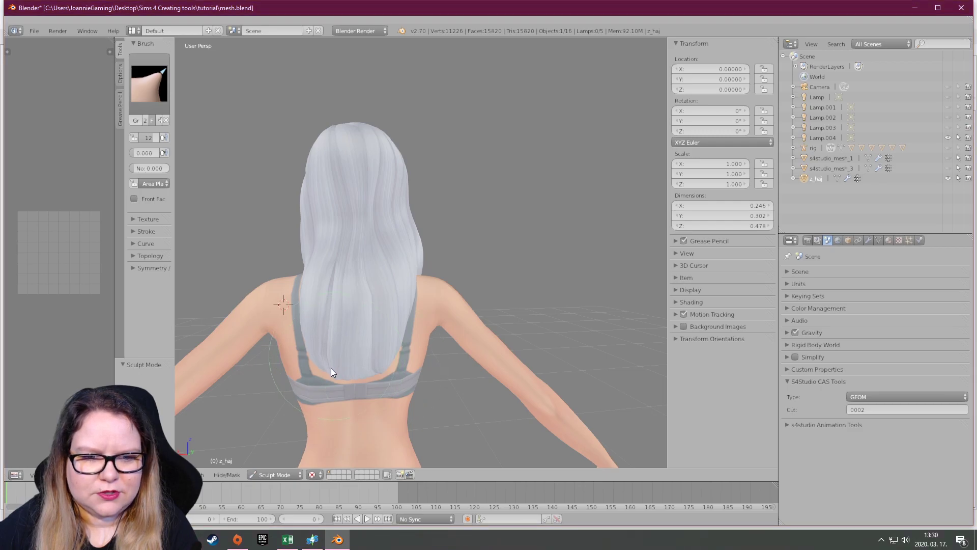
{"action": "mouse_move", "coordinate": [522, 359]}
{"action": "middle_mouse_down"}
{"action": "mouse_move", "coordinate": [465, 374]}
{"action": "mouse_move", "coordinate": [398, 350]}
{"action": "mouse_move", "coordinate": [570, 369]}
{"action": "mouse_move", "coordinate": [568, 379]}
{"action": "mouse_move", "coordinate": [427, 355]}
{"action": "mouse_move", "coordinate": [440, 360]}
{"action": "middle_mouse_up"}
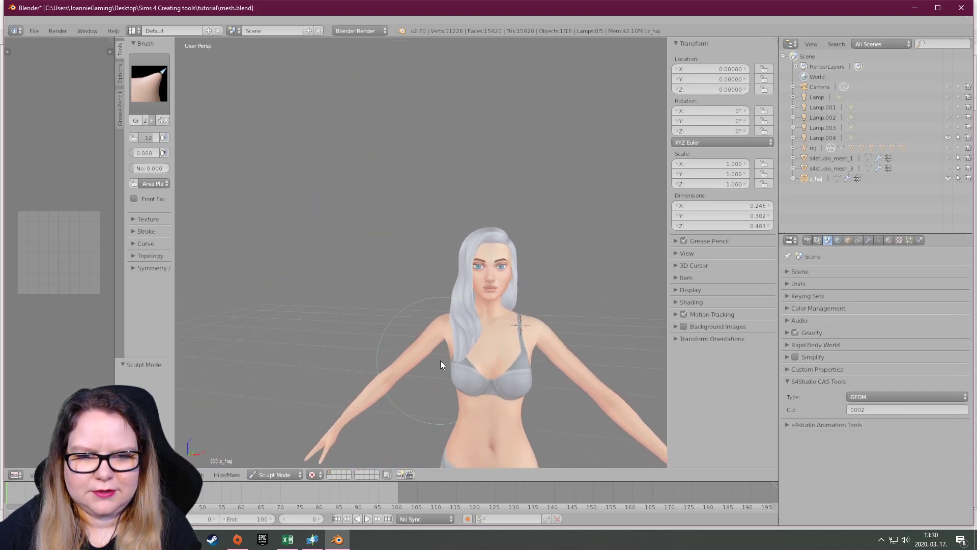
{"action": "scroll", "coordinate": [522, 322], "scroll_direction": "up", "scroll_amount": 2}
{"action": "scroll", "coordinate": [521, 324], "scroll_direction": "up", "scroll_amount": 3}
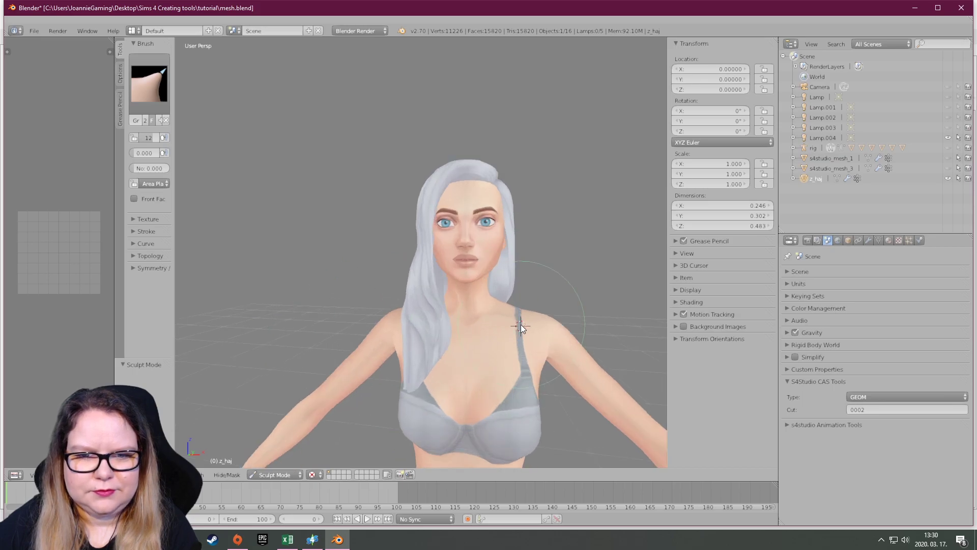
{"action": "mouse_move", "coordinate": [353, 306]}
{"action": "middle_mouse_down"}
{"action": "mouse_move", "coordinate": [396, 306]}
{"action": "mouse_move", "coordinate": [217, 170]}
{"action": "middle_mouse_up"}
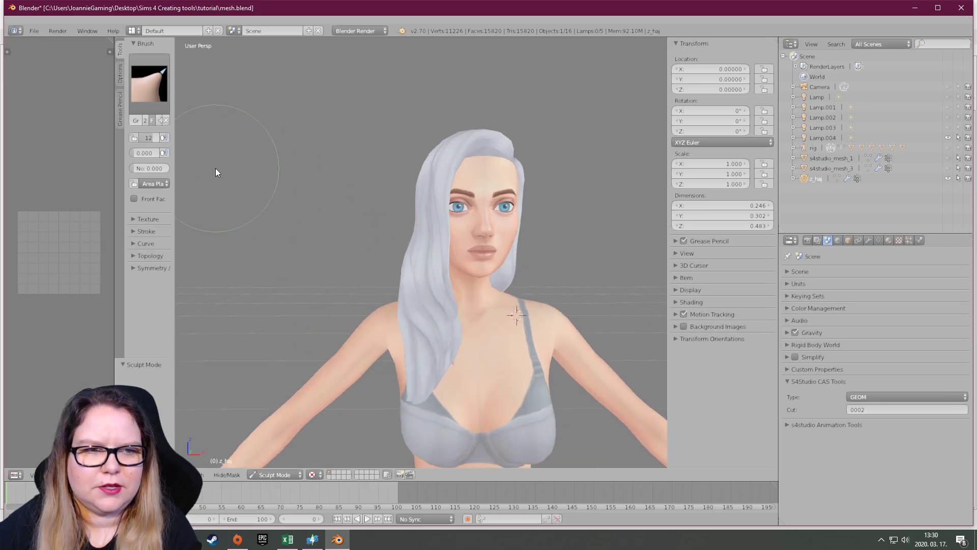
Step: Resize the brush to 48 then 55, undo a stroke, and inspect the hair from all sides
{"action": "left_click", "coordinate": [151, 137]}
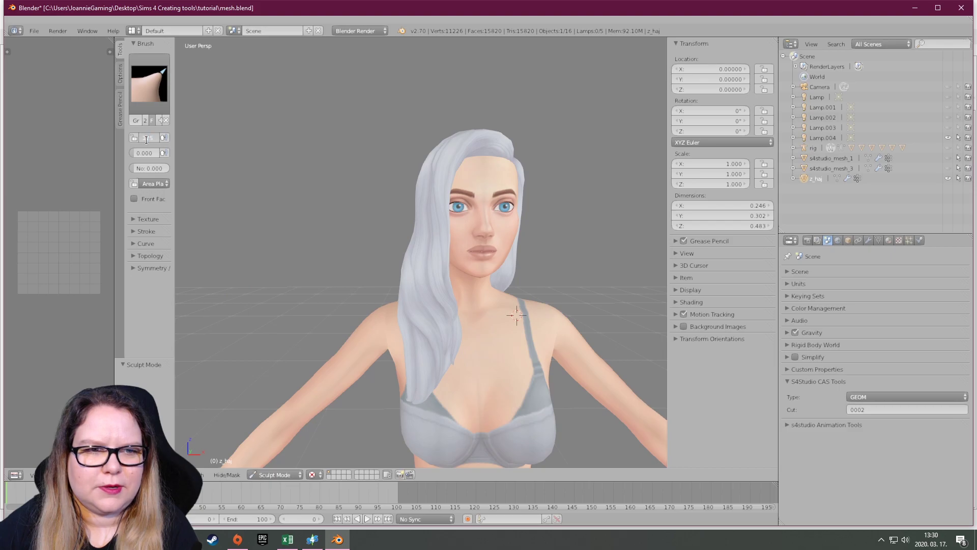
{"action": "type", "text": "5"}
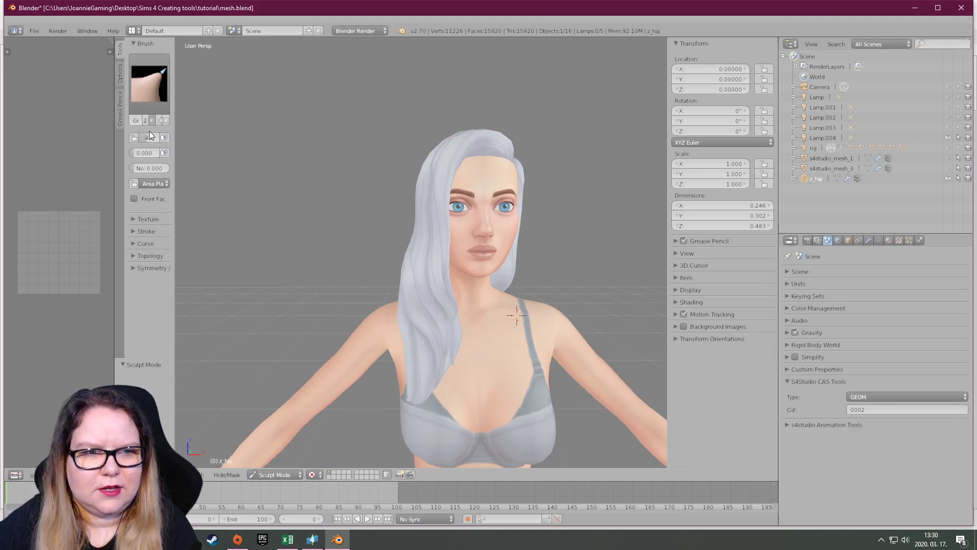
{"action": "type", "text": "48"}
{"action": "key", "text": "Return"}
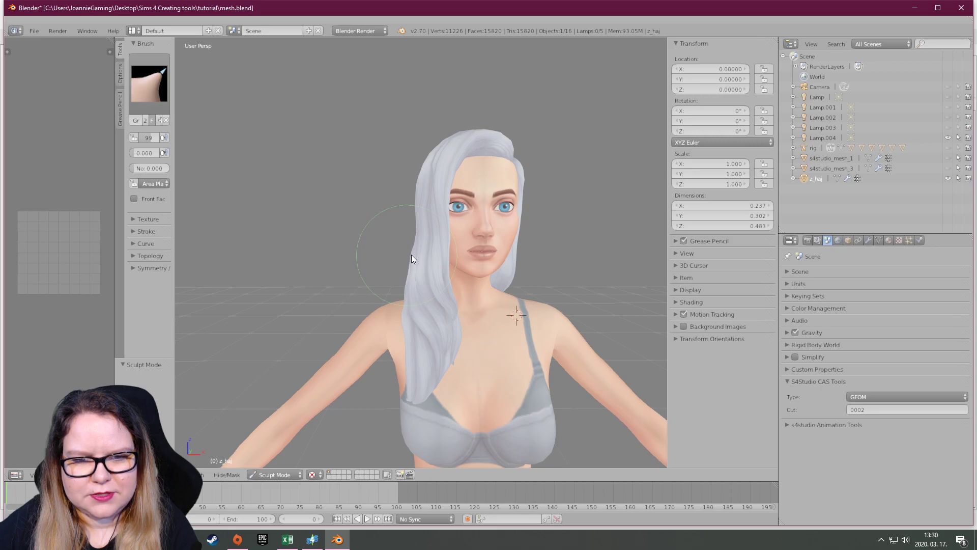
{"action": "key", "text": "ctrl+z"}
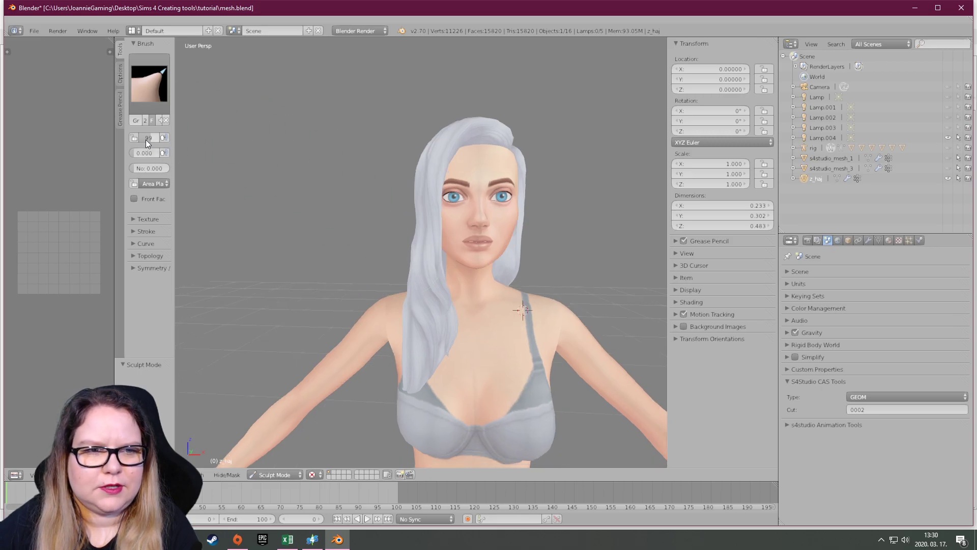
{"action": "scroll", "coordinate": [290, 221], "scroll_direction": "up", "scroll_amount": 1}
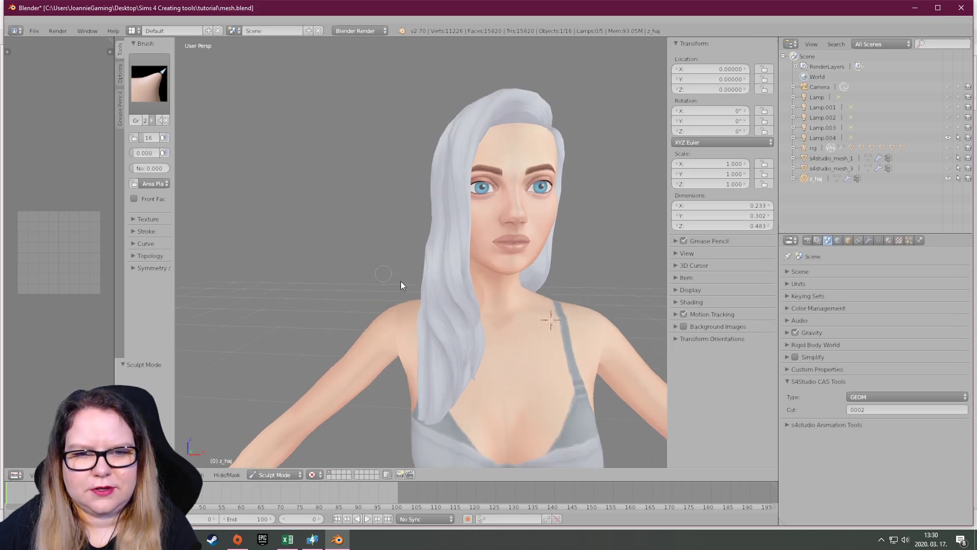
{"action": "left_click_drag", "start_coordinate": [144, 138], "coordinate": [128, 138]}
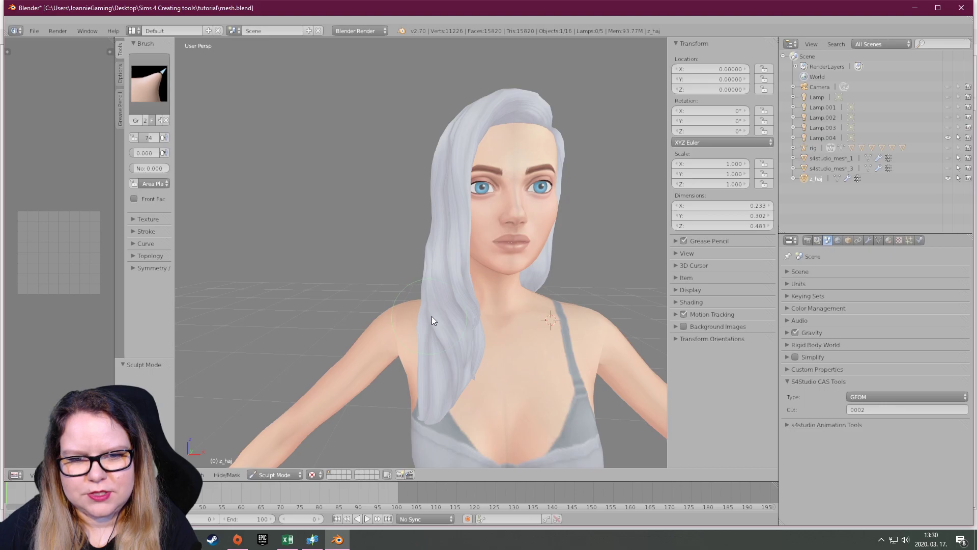
{"action": "mouse_move", "coordinate": [372, 322]}
{"action": "middle_mouse_down"}
{"action": "mouse_move", "coordinate": [488, 340]}
{"action": "mouse_move", "coordinate": [335, 298]}
{"action": "mouse_move", "coordinate": [350, 319]}
{"action": "middle_mouse_up"}
{"action": "scroll", "coordinate": [389, 324], "scroll_direction": "down", "scroll_amount": 1}
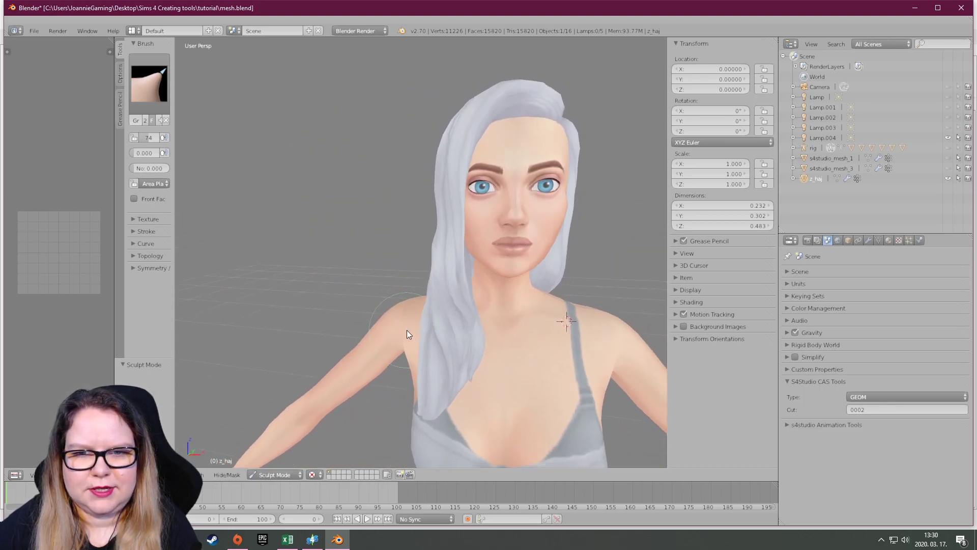
{"action": "scroll", "coordinate": [408, 330], "scroll_direction": "down", "scroll_amount": 2}
{"action": "scroll", "coordinate": [416, 328], "scroll_direction": "down", "scroll_amount": 1}
{"action": "scroll", "coordinate": [396, 342], "scroll_direction": "down", "scroll_amount": 1}
{"action": "middle_click_drag", "start_coordinate": [407, 327], "coordinate": [554, 385]}
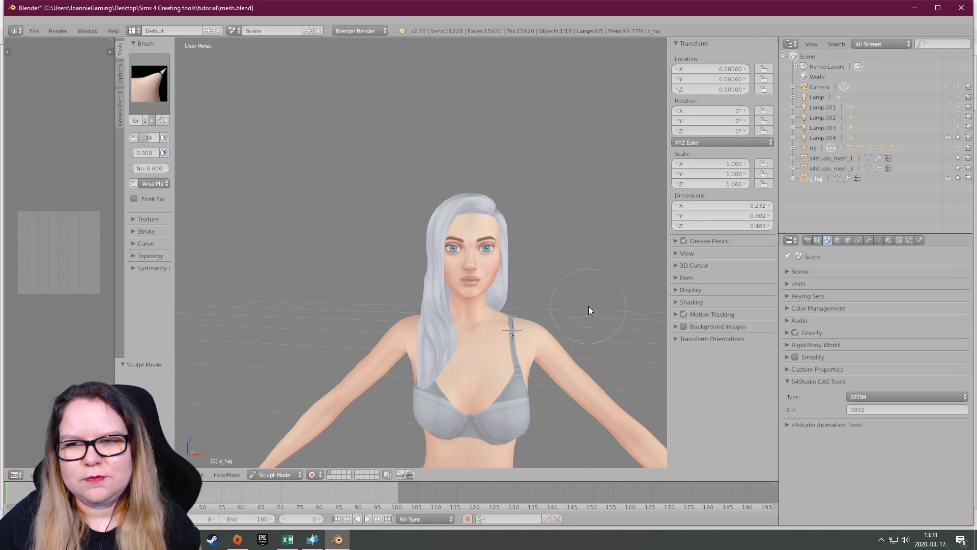
{"action": "mouse_move", "coordinate": [333, 316]}
{"action": "middle_mouse_down"}
{"action": "mouse_move", "coordinate": [477, 354]}
{"action": "mouse_move", "coordinate": [567, 346]}
{"action": "mouse_move", "coordinate": [342, 340]}
{"action": "middle_mouse_up"}
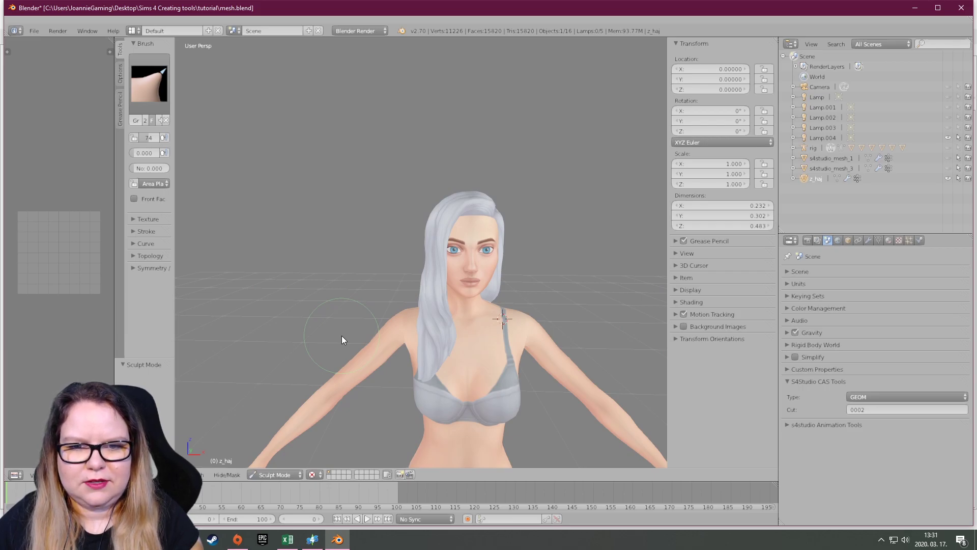
Step: Save the reshaped hair over mesh.blend and switch to Sims 4 Studio
{"action": "key", "text": "ctrl+s"}
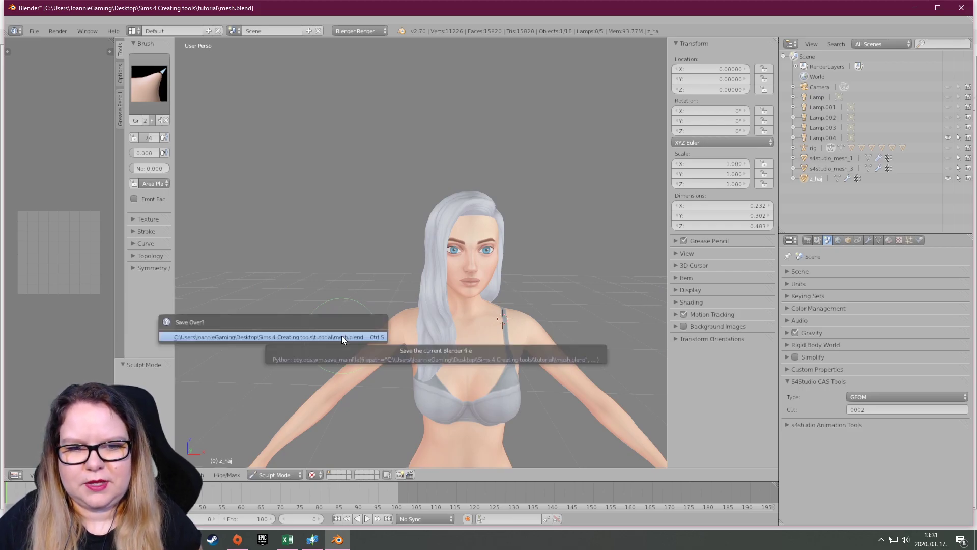
{"action": "left_click", "coordinate": [341, 336]}
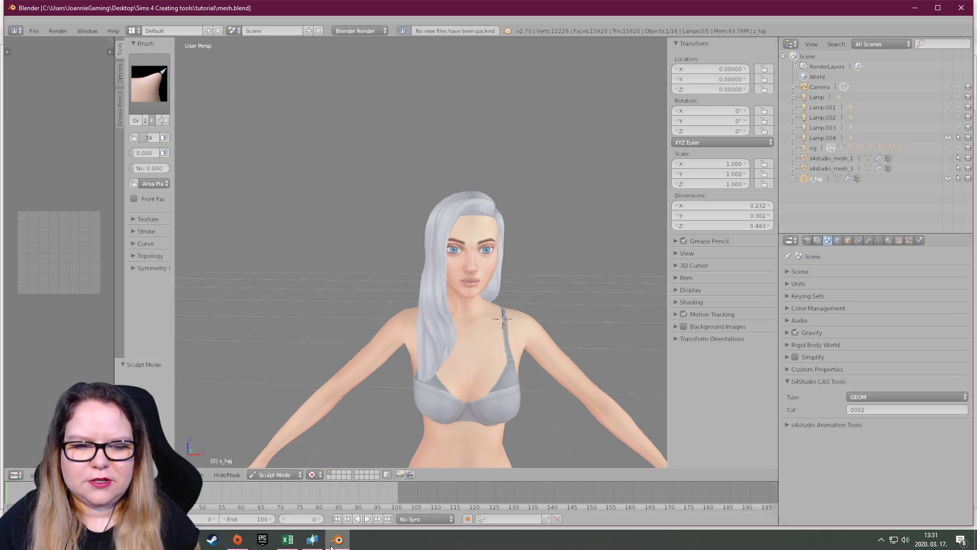
{"action": "left_click", "coordinate": [312, 539]}
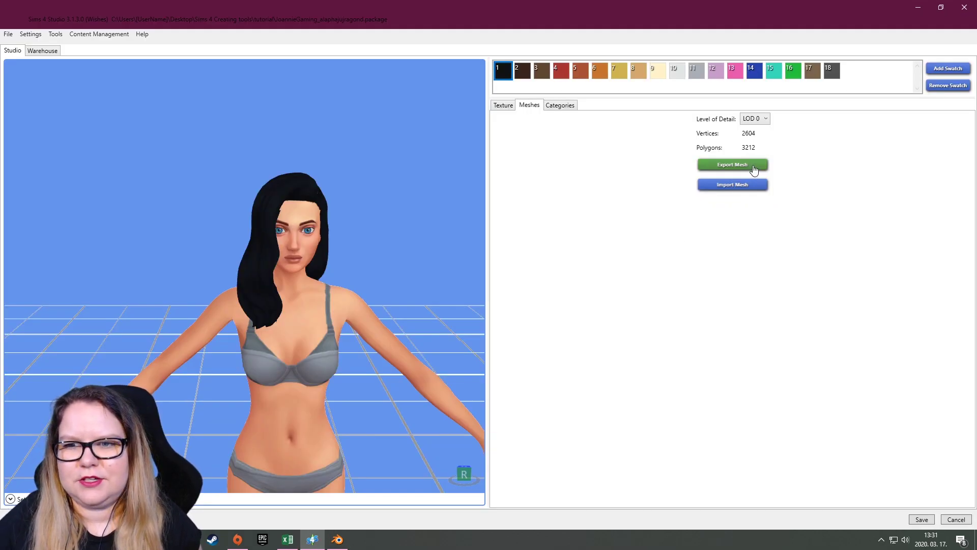
Step: Import mesh2.blend as the LOD 0 mesh
{"action": "left_click", "coordinate": [743, 186]}
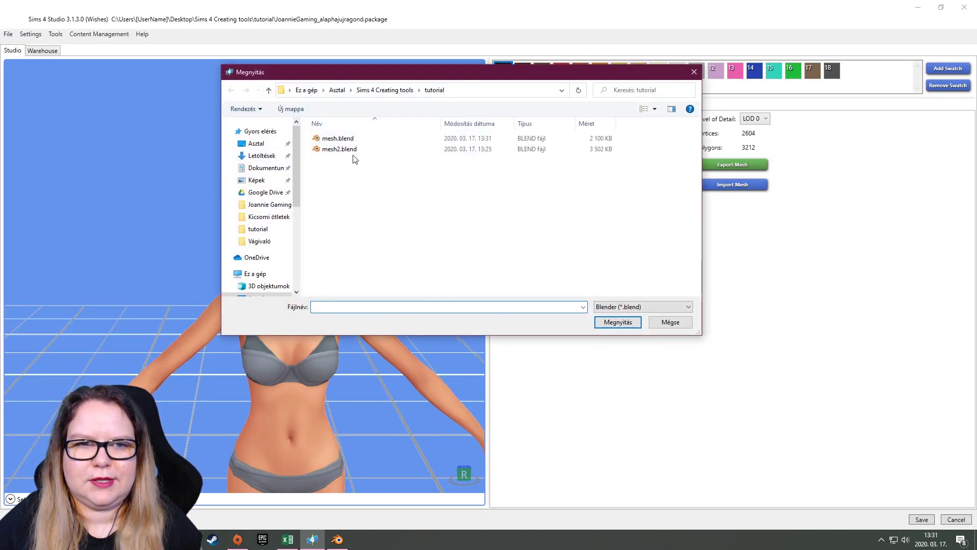
{"action": "left_click", "coordinate": [354, 151]}
{"action": "left_click", "coordinate": [617, 322]}
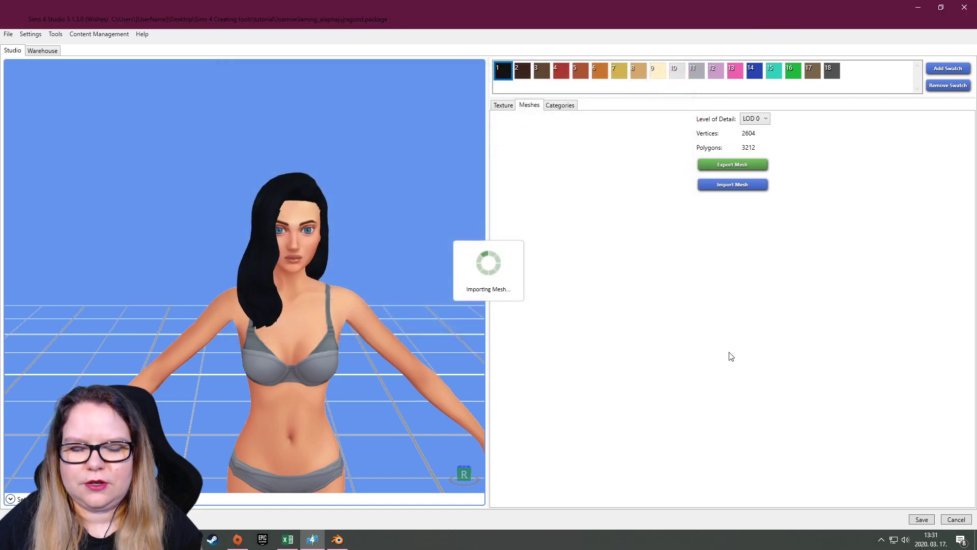
{"action": "scroll", "coordinate": [754, 121], "scroll_direction": "down", "scroll_amount": 1}
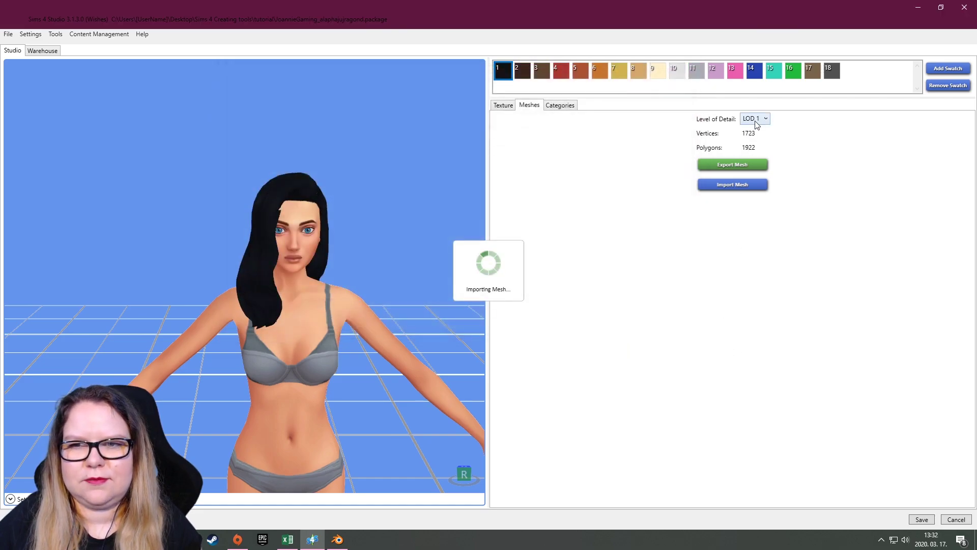
Step: Import mesh.blend as the LOD 2 mesh
{"action": "left_click", "coordinate": [753, 122]}
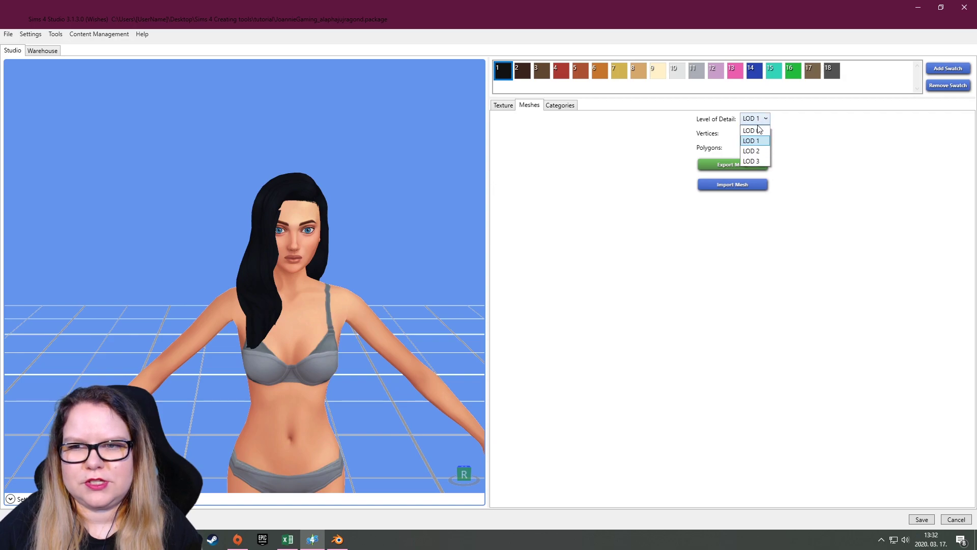
{"action": "left_click", "coordinate": [754, 144]}
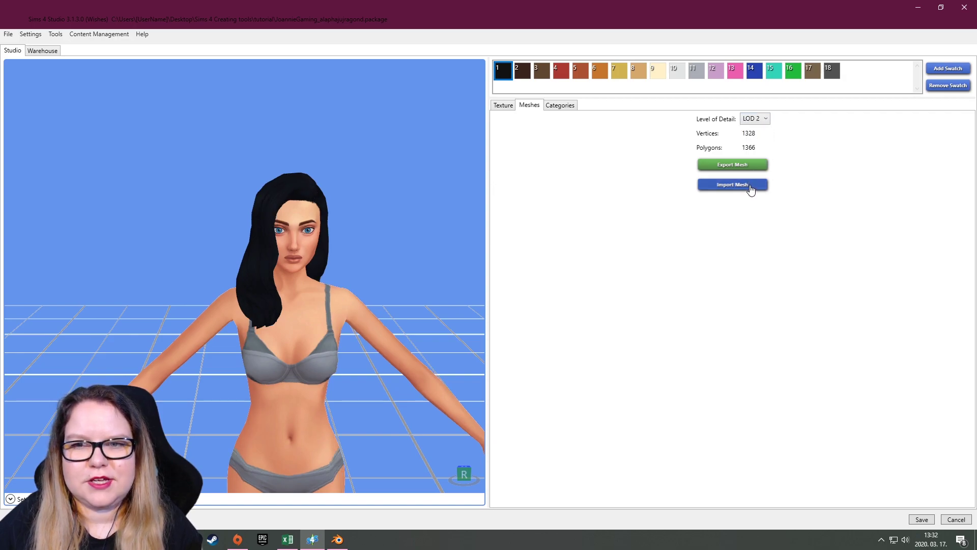
{"action": "left_click", "coordinate": [750, 186]}
{"action": "left_click", "coordinate": [389, 139]}
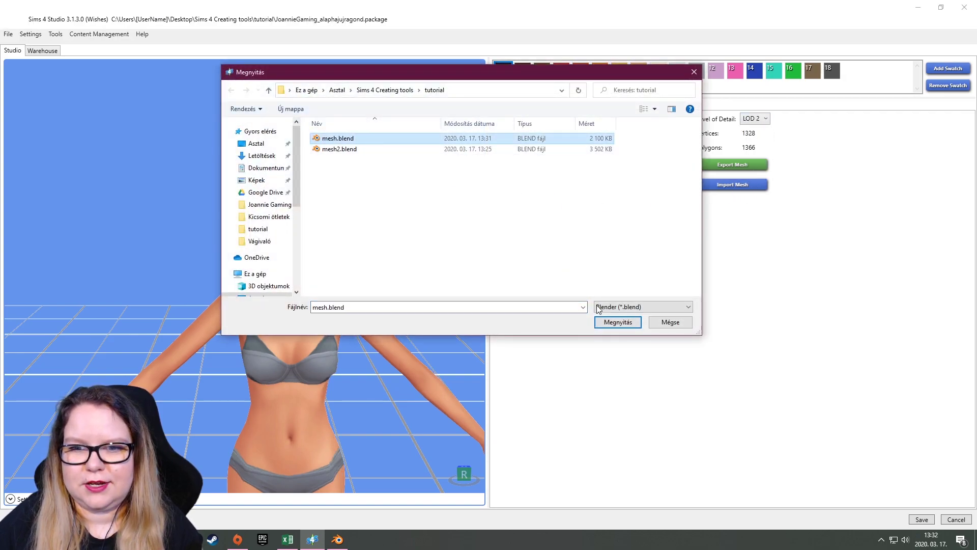
{"action": "left_click", "coordinate": [617, 322]}
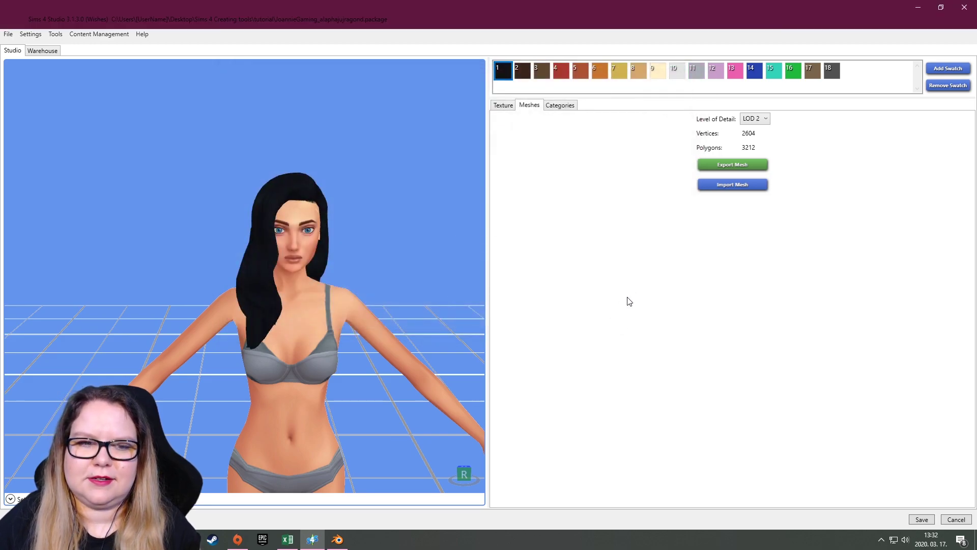
Step: Import mesh2.blend as the LOD 3 mesh
{"action": "left_click", "coordinate": [761, 119]}
{"action": "left_click", "coordinate": [751, 161]}
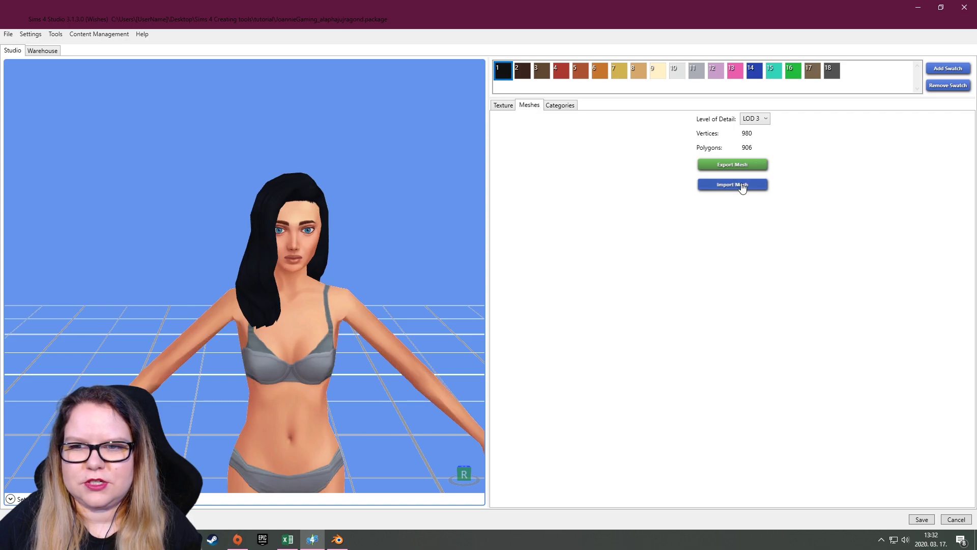
{"action": "left_click", "coordinate": [742, 184]}
{"action": "left_click", "coordinate": [370, 138]}
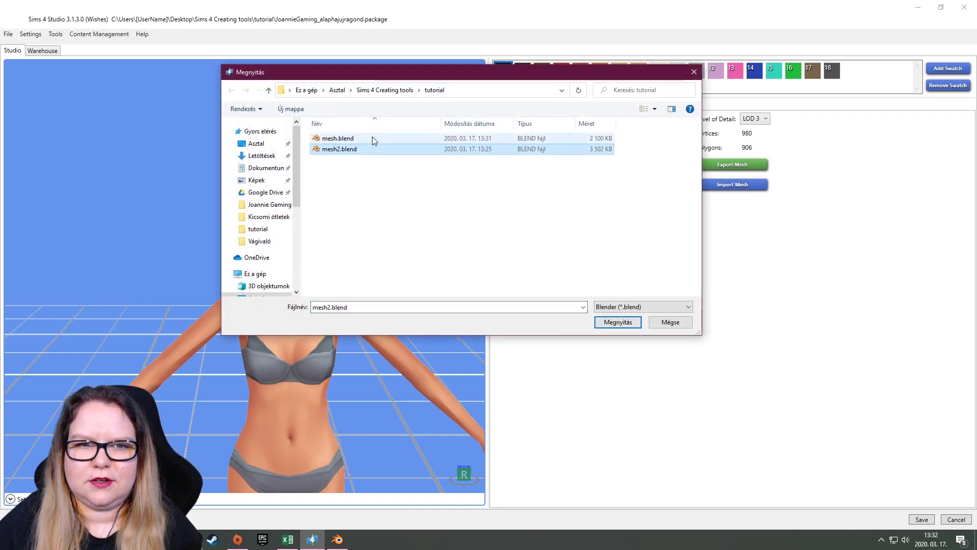
{"action": "left_click", "coordinate": [634, 325]}
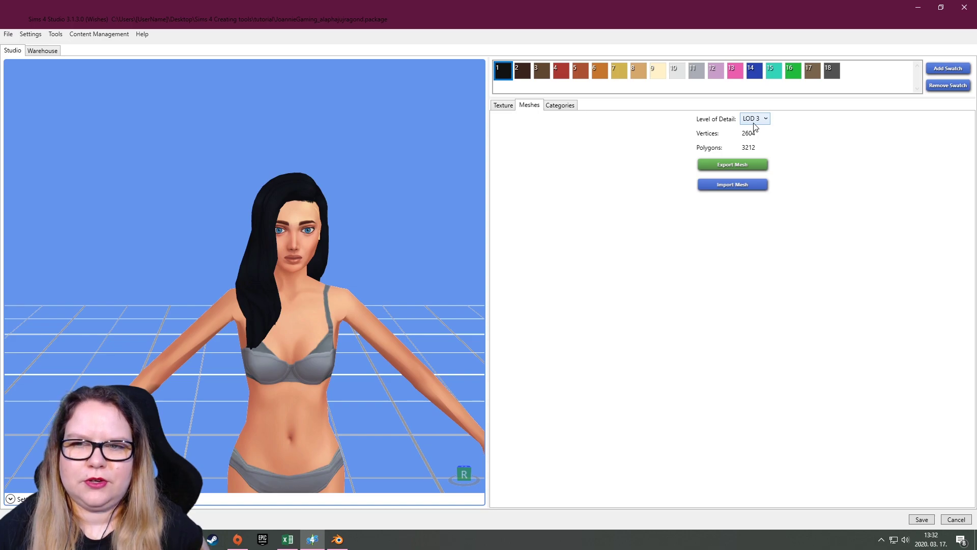
Step: Check the texture settings and confirm LOD 3 shows 2604 vertices and 3212 polygons
{"action": "left_click", "coordinate": [501, 106]}
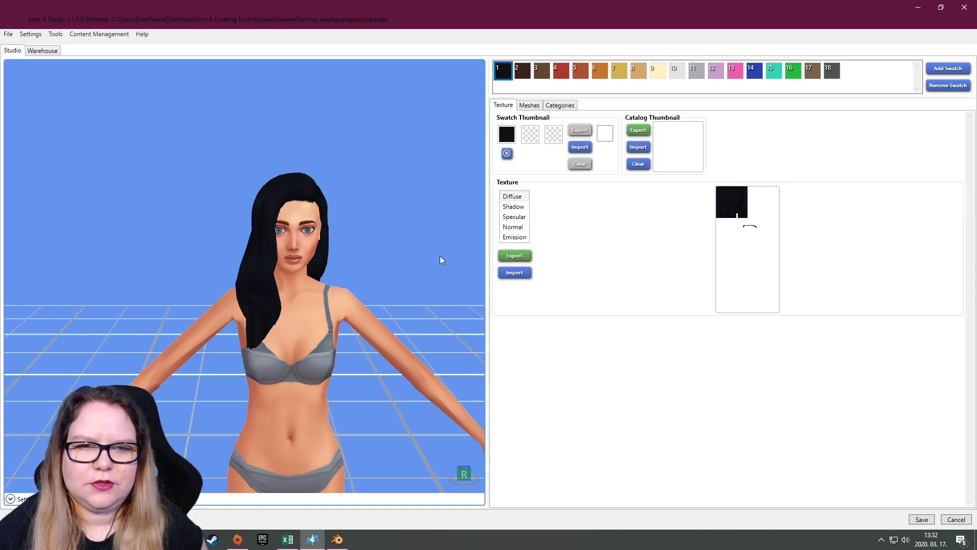
{"action": "left_click", "coordinate": [530, 105]}
{"action": "left_click", "coordinate": [755, 119]}
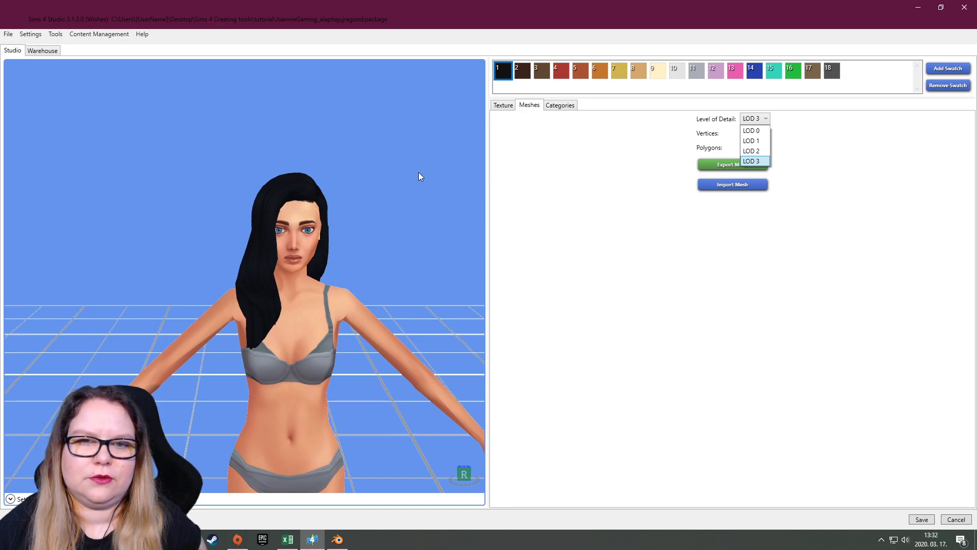
{"action": "left_click", "coordinate": [510, 122]}
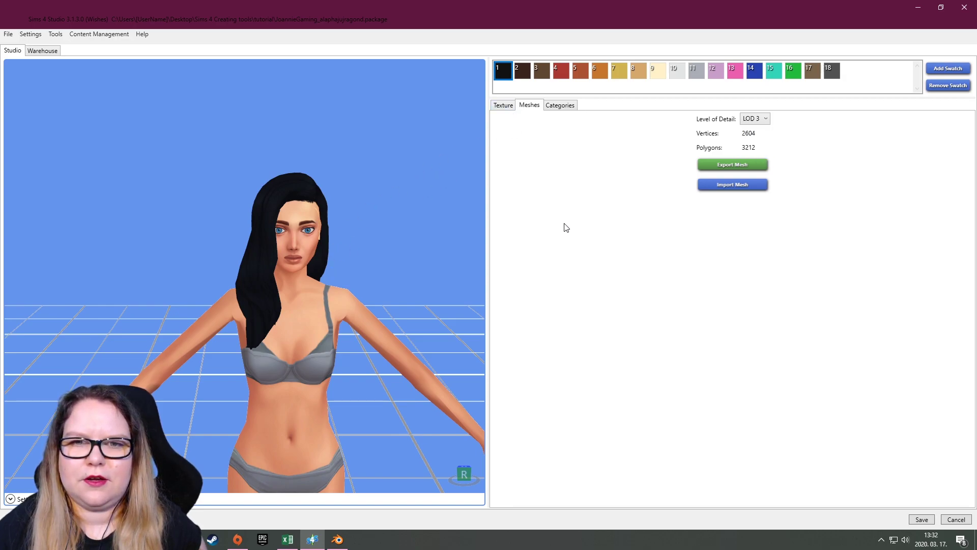
{"action": "left_click", "coordinate": [502, 107]}
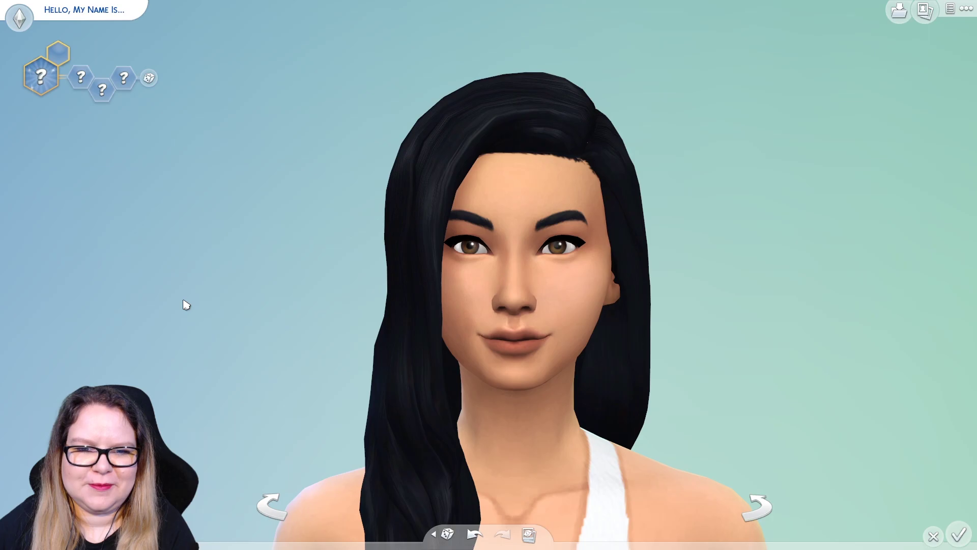
Step: Zoom in and rotate the Sim to view the long black hair from the side and back
{"action": "scroll", "coordinate": [186, 305], "scroll_direction": "down", "scroll_amount": 2}
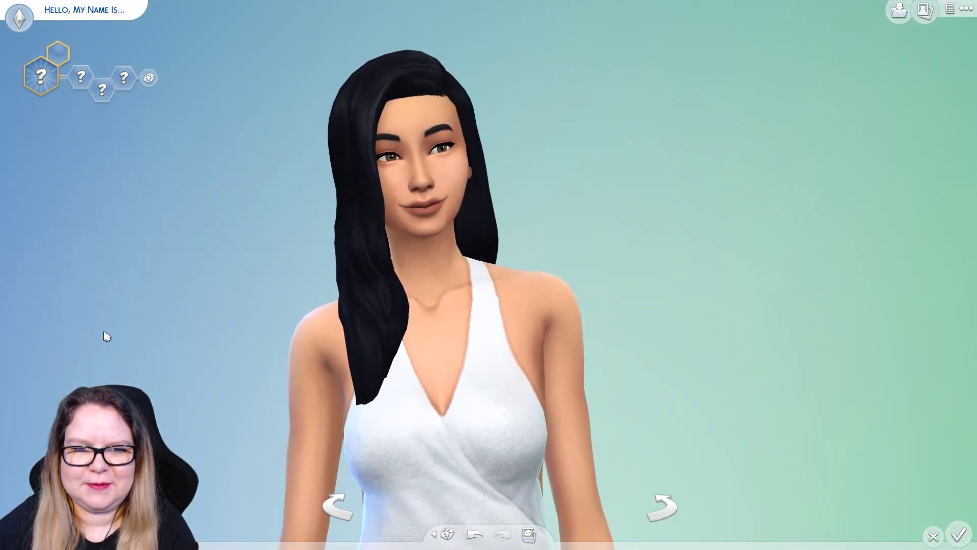
{"action": "left_click_drag", "start_coordinate": [183, 340], "coordinate": [200, 362]}
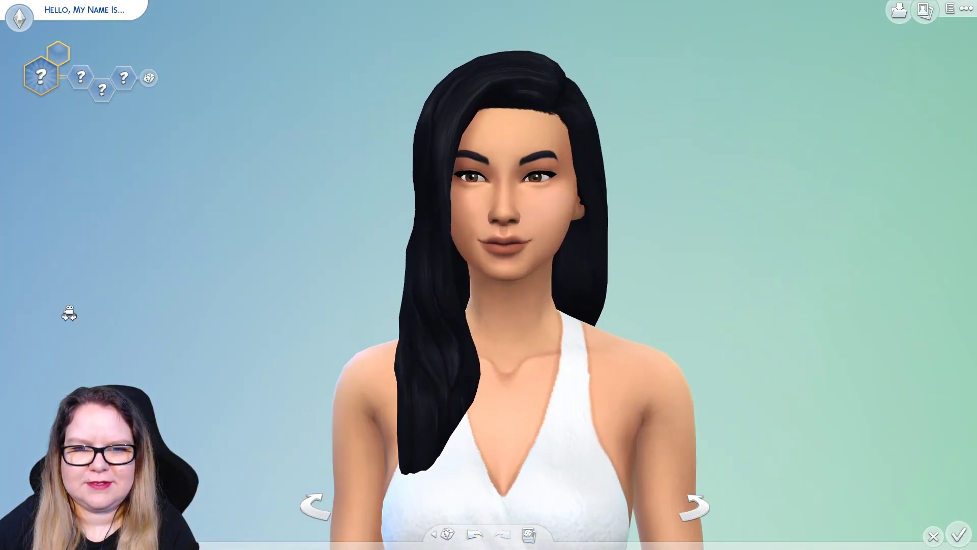
{"action": "scroll", "coordinate": [652, 384], "scroll_direction": "down", "scroll_amount": 2}
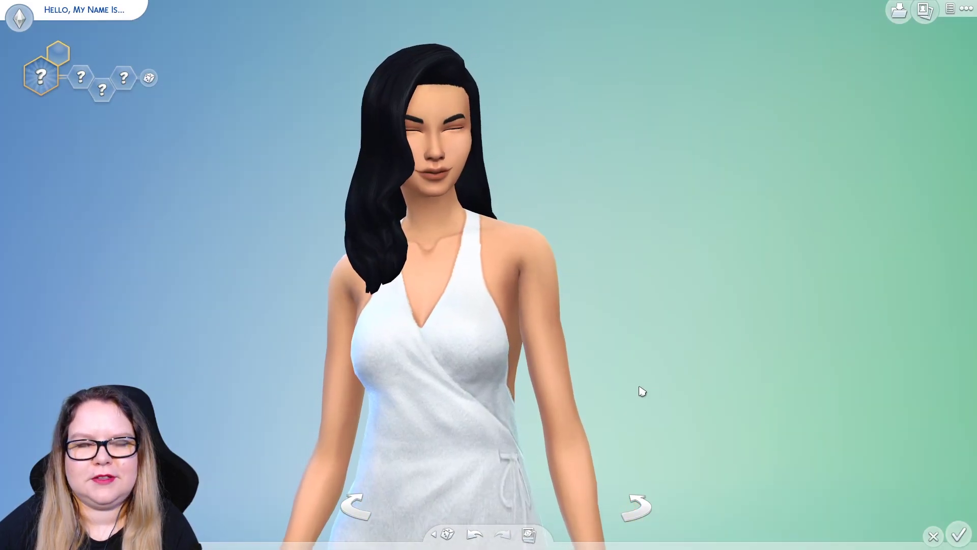
{"action": "left_click_drag", "start_coordinate": [674, 416], "coordinate": [674, 417]}
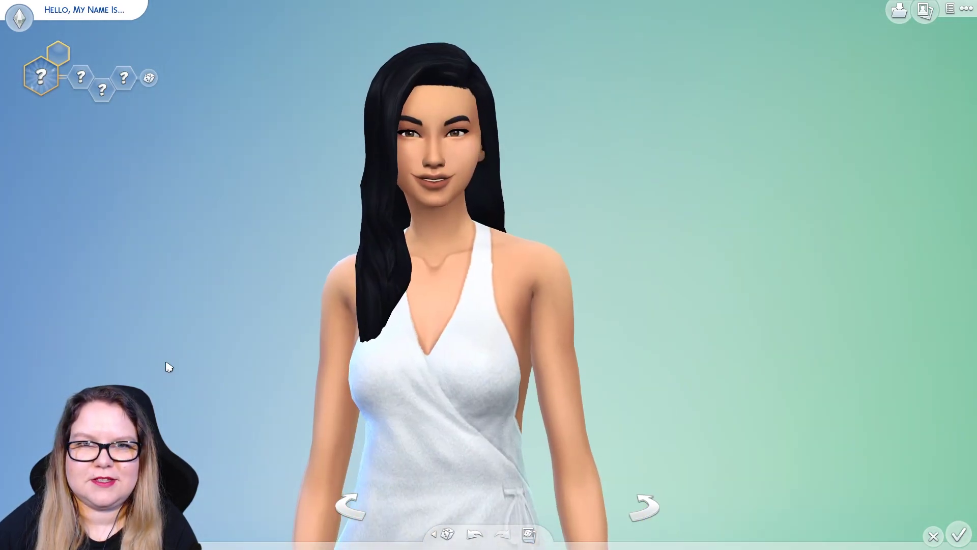
{"action": "left_click_drag", "start_coordinate": [185, 389], "coordinate": [190, 389]}
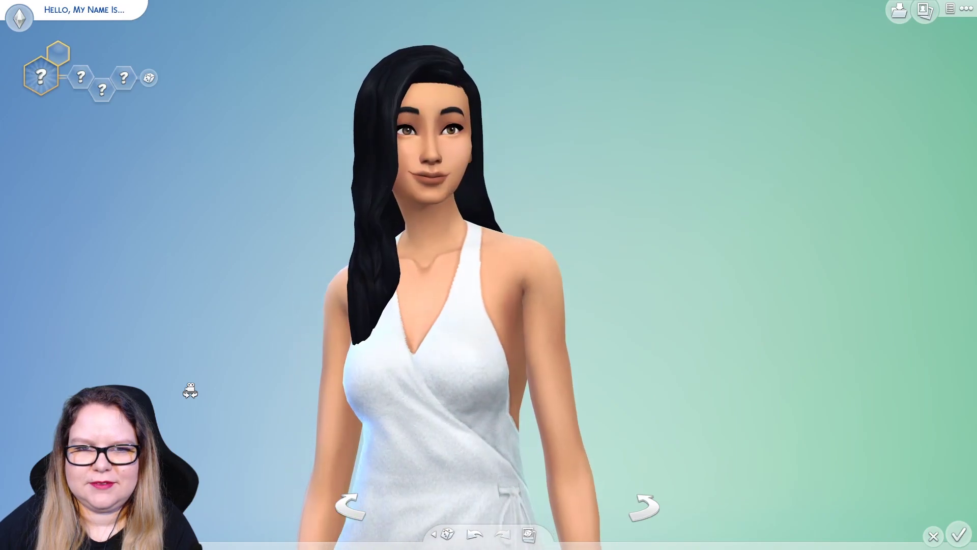
Step: Recolour the custom wavy hair golden blonde using the Hairstyle panel's blonde swatches
{"action": "left_click", "coordinate": [438, 69]}
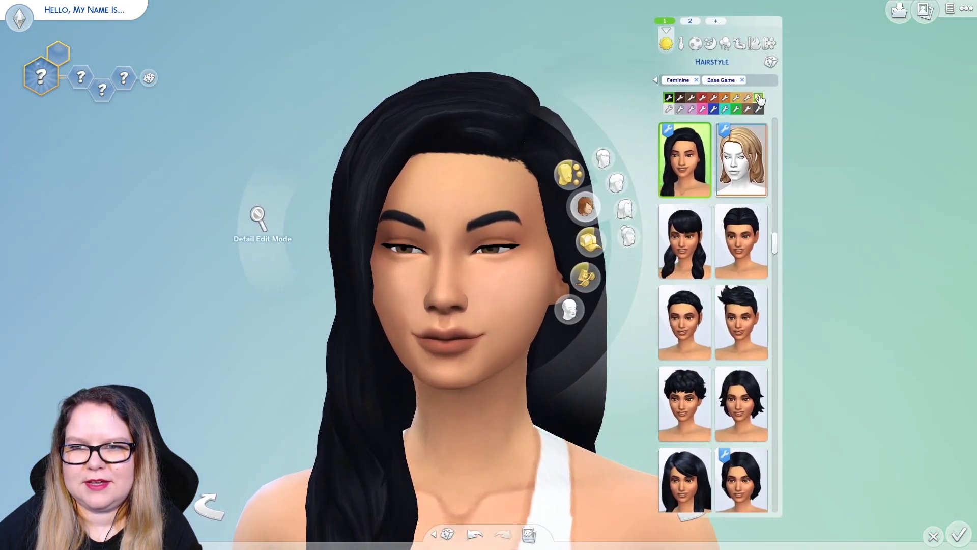
{"action": "left_click", "coordinate": [758, 98]}
{"action": "left_click", "coordinate": [748, 97]}
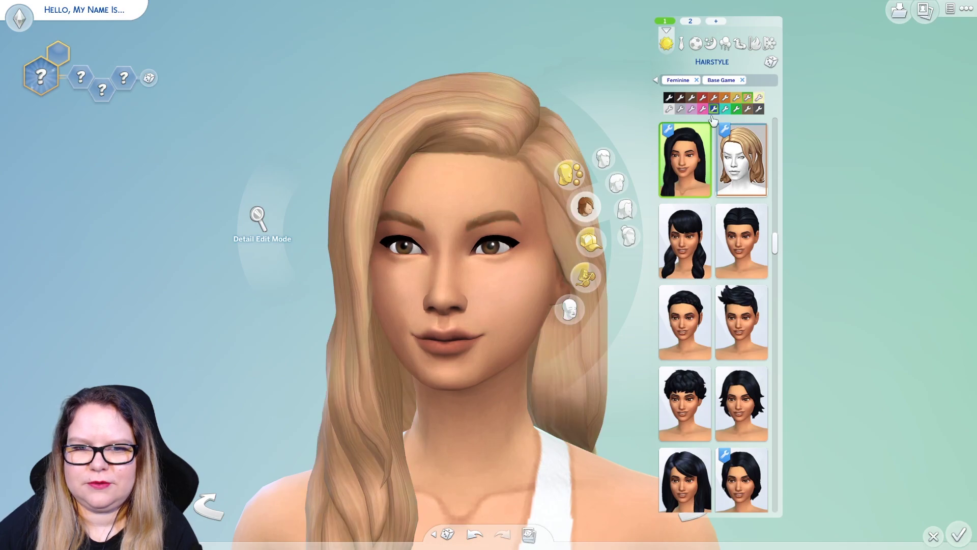
{"action": "left_click", "coordinate": [153, 271]}
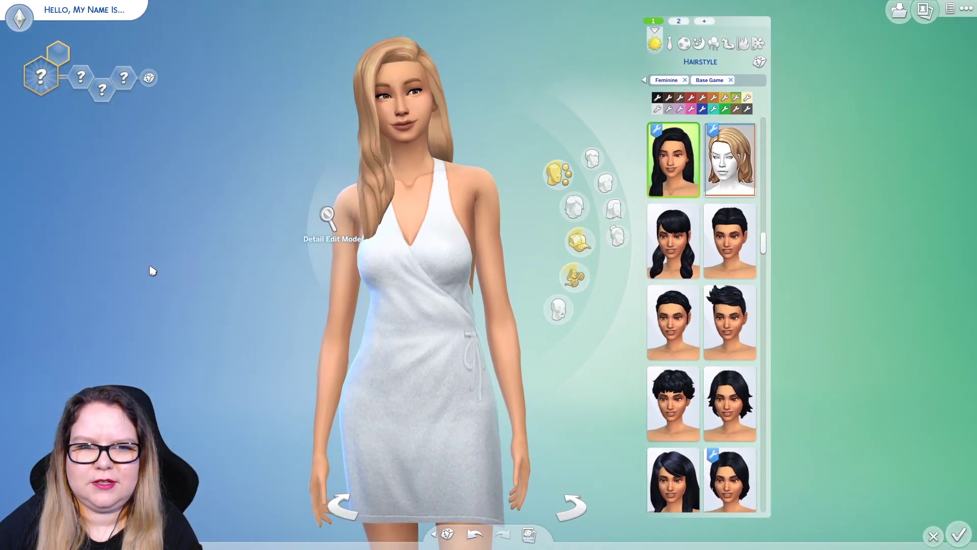
{"action": "left_click", "coordinate": [152, 270]}
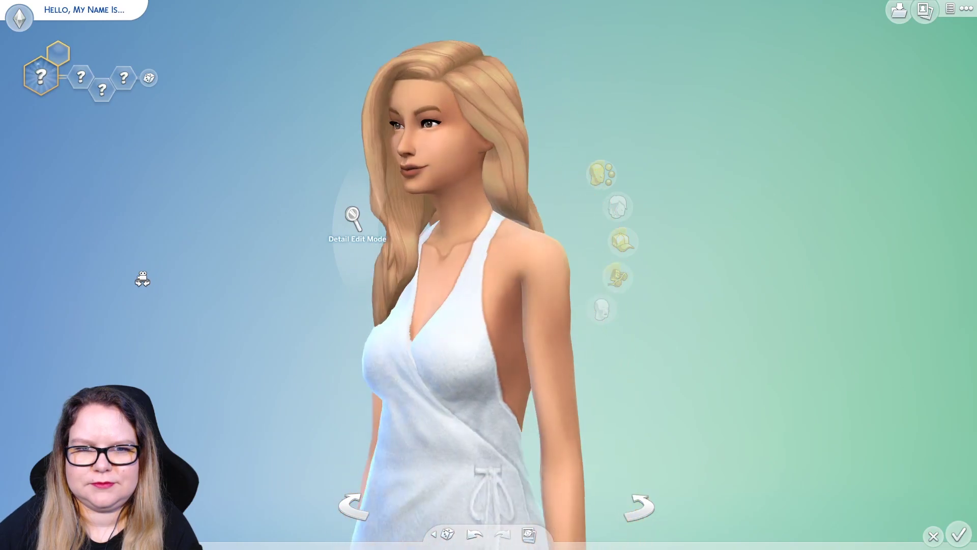
{"action": "left_click", "coordinate": [437, 53]}
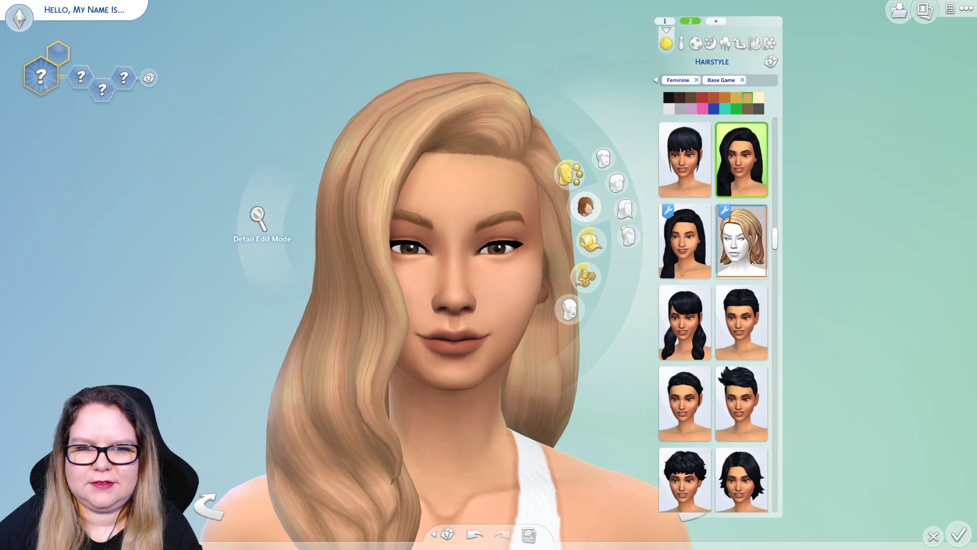
{"action": "left_click", "coordinate": [154, 267]}
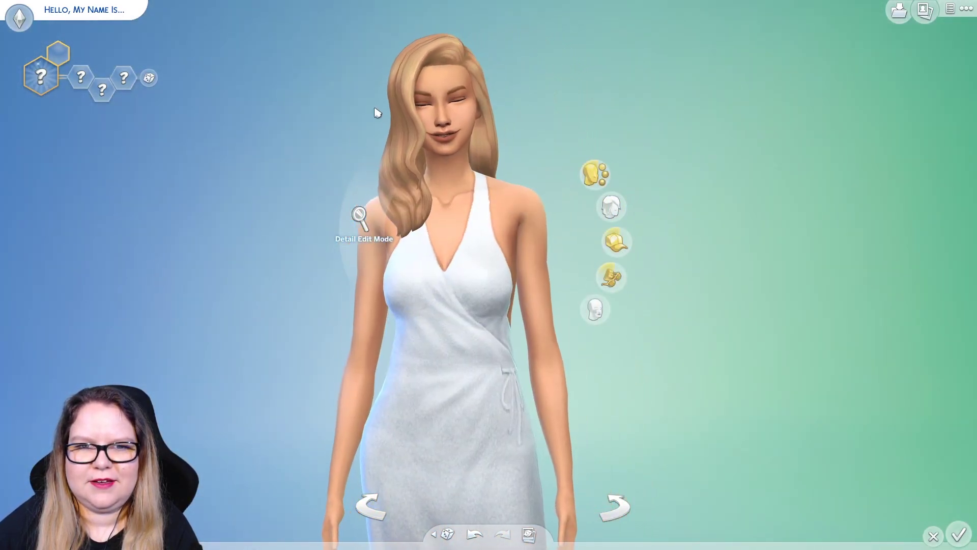
{"action": "left_click", "coordinate": [456, 76]}
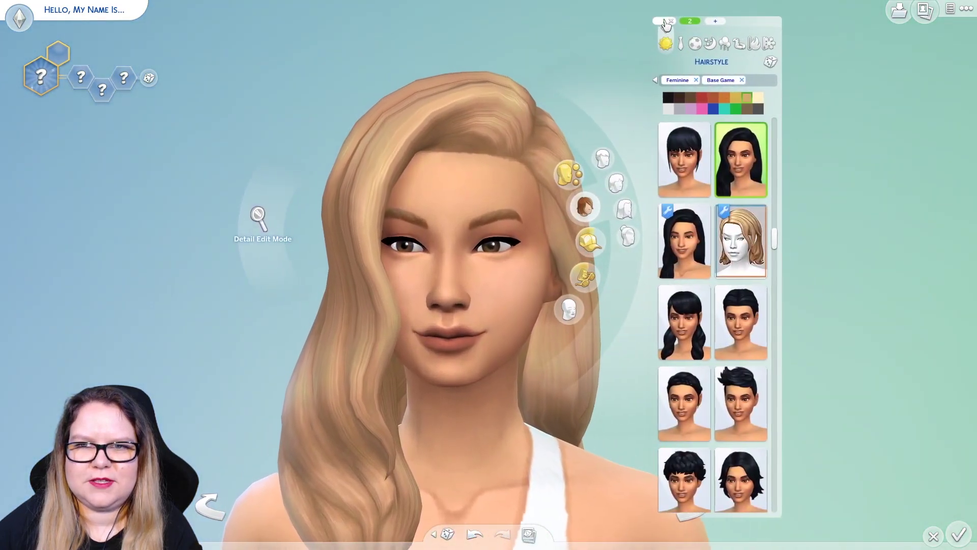
Step: Zoom in and rotate the Sim to view the blonde hair in profile and from behind
{"action": "left_click", "coordinate": [225, 279]}
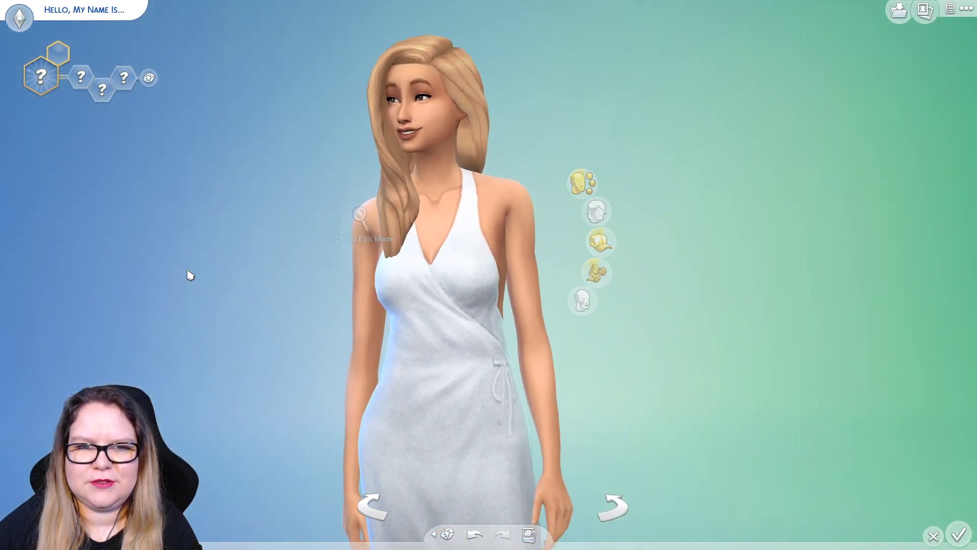
{"action": "scroll", "coordinate": [189, 275], "scroll_direction": "up", "scroll_amount": 2}
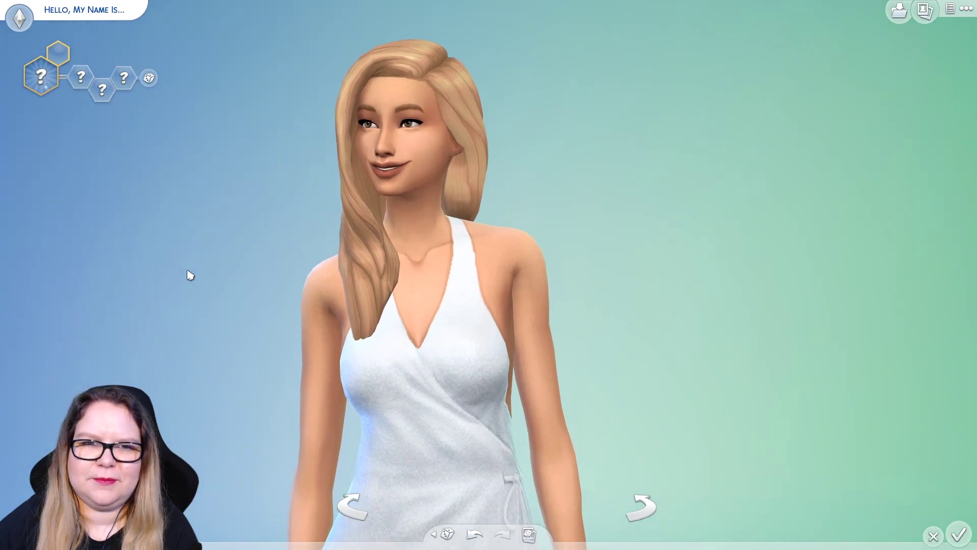
{"action": "left_click_drag", "start_coordinate": [188, 275], "coordinate": [148, 317]}
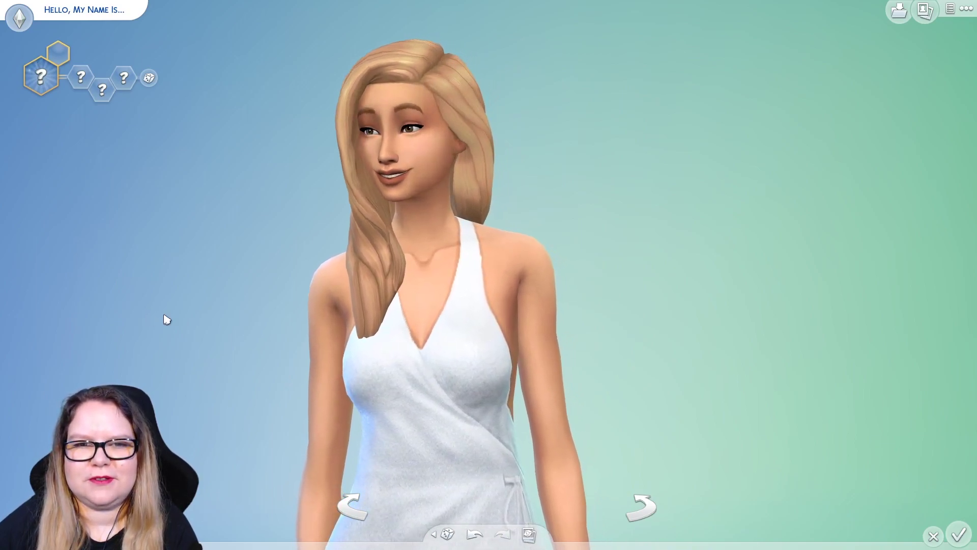
{"action": "left_click_drag", "start_coordinate": [185, 350], "coordinate": [186, 352]}
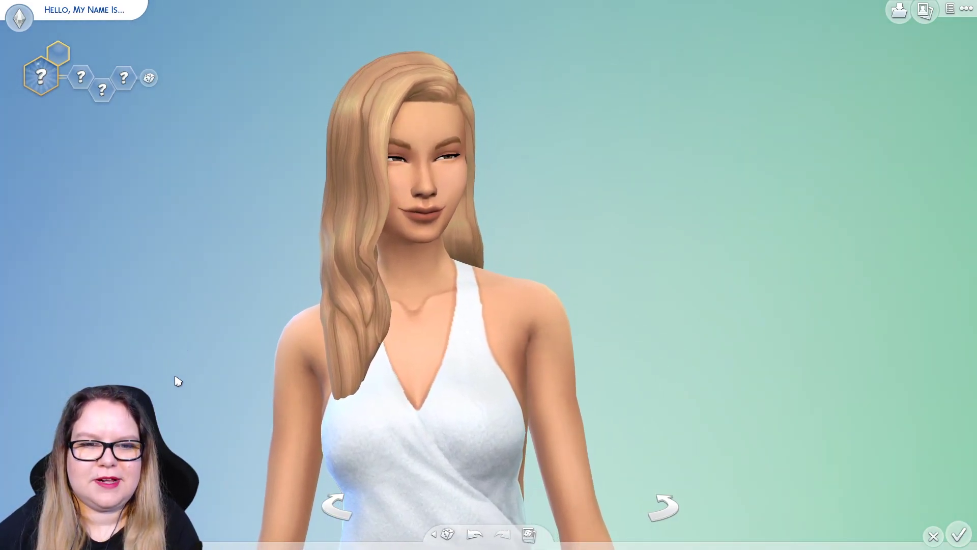
{"action": "left_click_drag", "start_coordinate": [179, 382], "coordinate": [178, 382]}
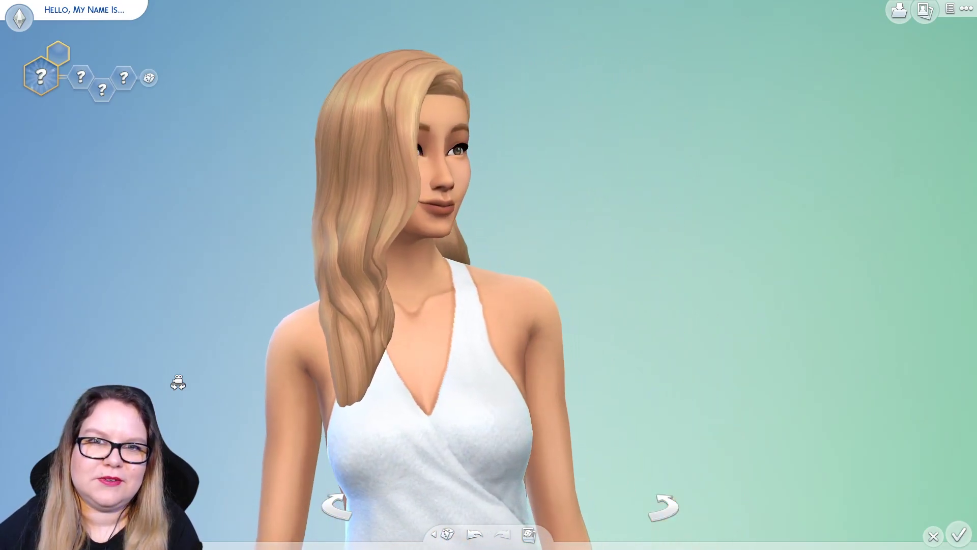